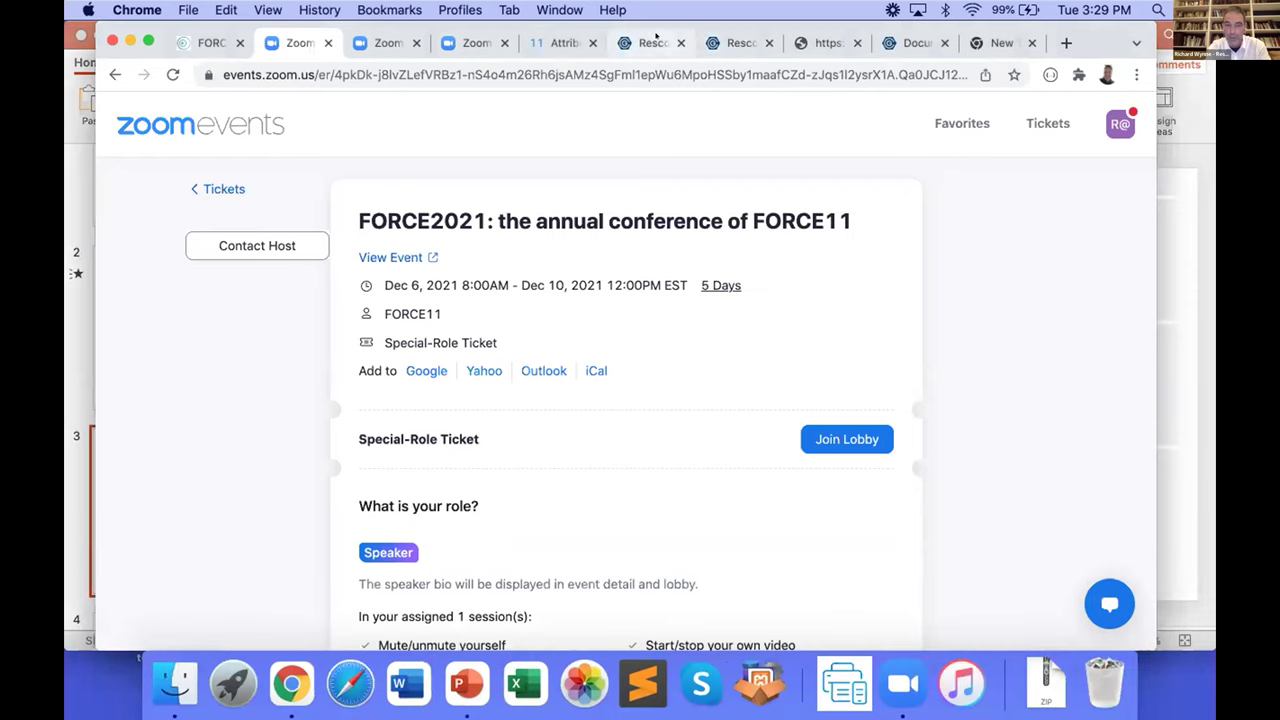
# - View the profile of the second chair listed on the FORCE11 attribution group page and look up that member's ORCID iD in Rescognito
pyautogui.click(545, 43)
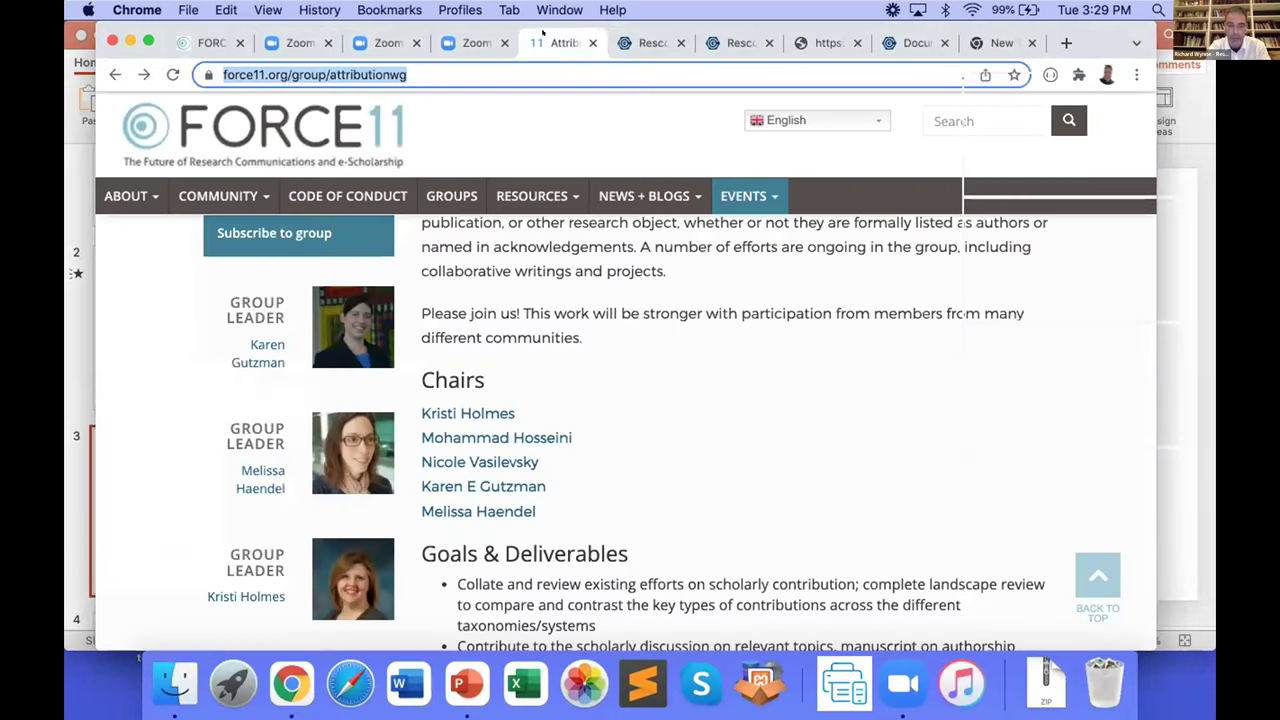
pyautogui.click(502, 437)
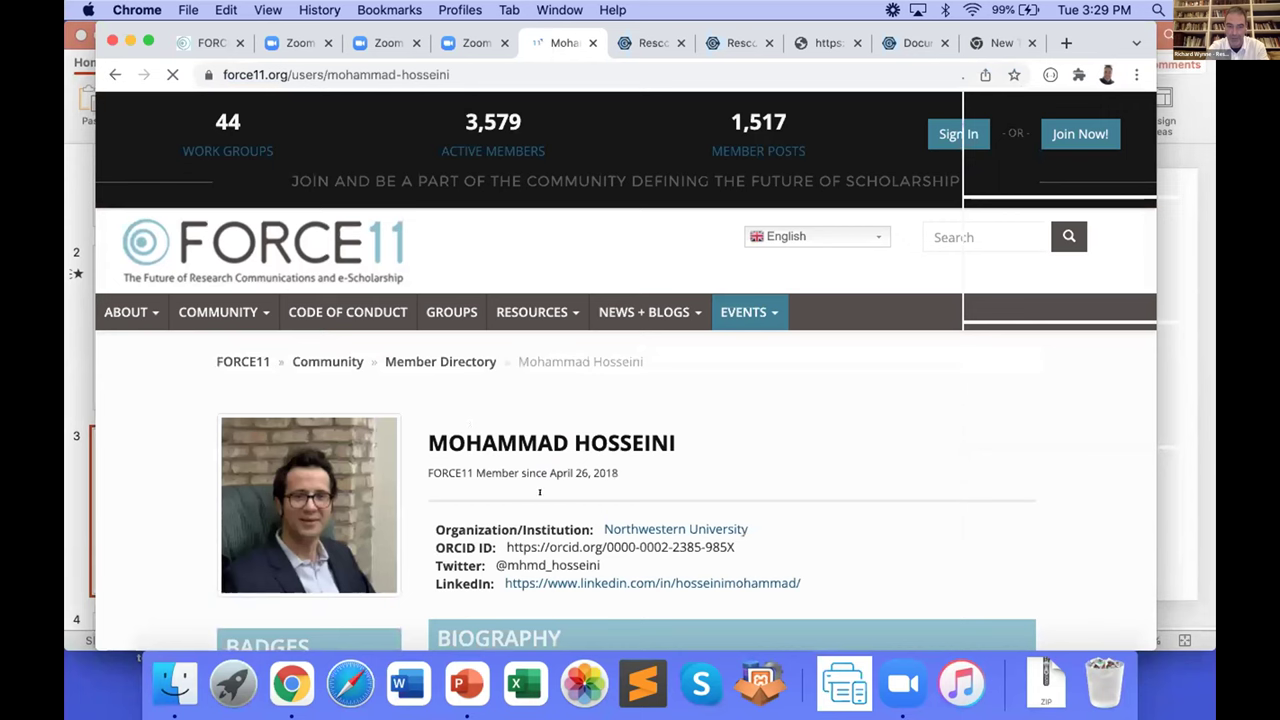
pyautogui.click(641, 43)
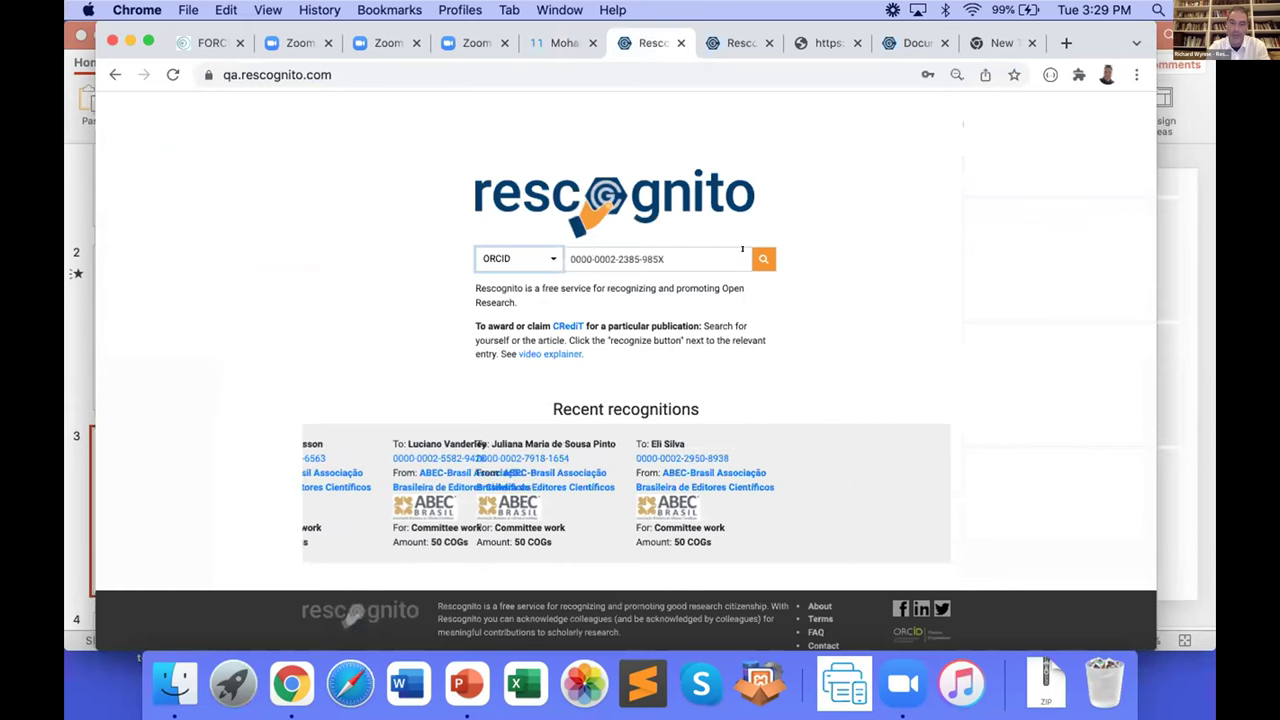
pyautogui.click(752, 257)
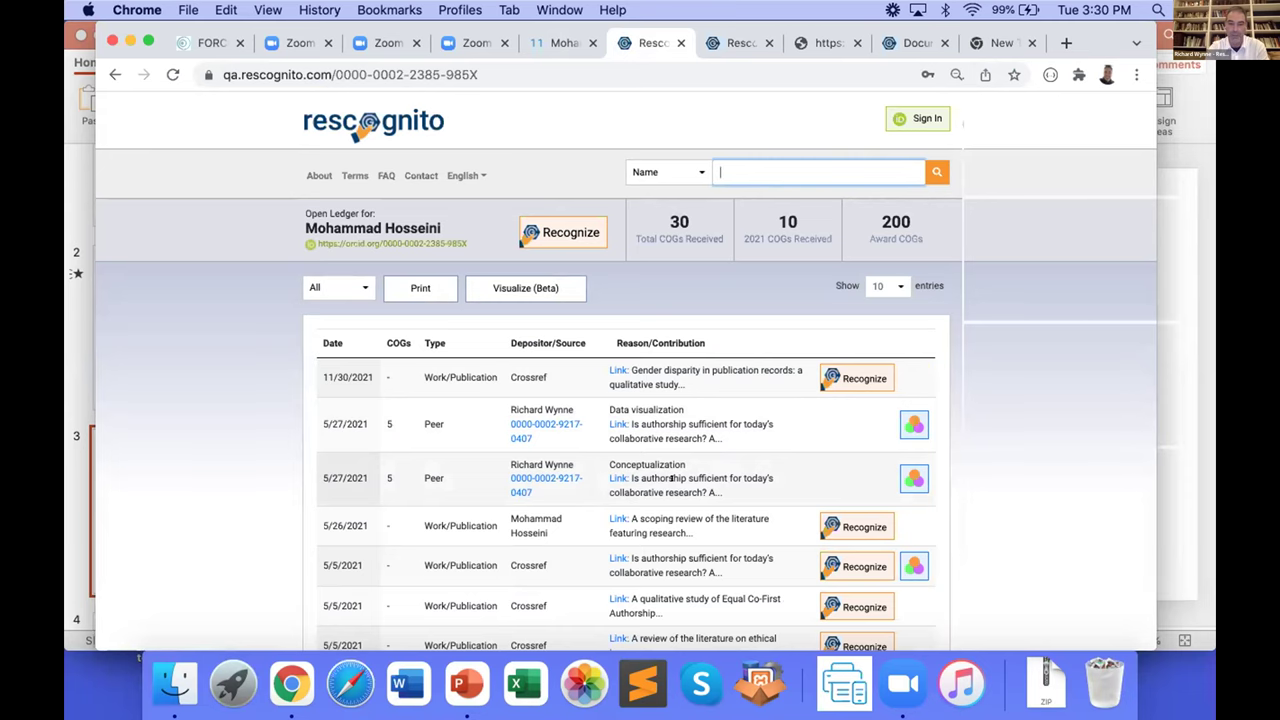
# - Sign in with ORCID using the prefilled credentials and recognize the ledger's owner with 20 COGs for Community engagement
pyautogui.click(545, 230)
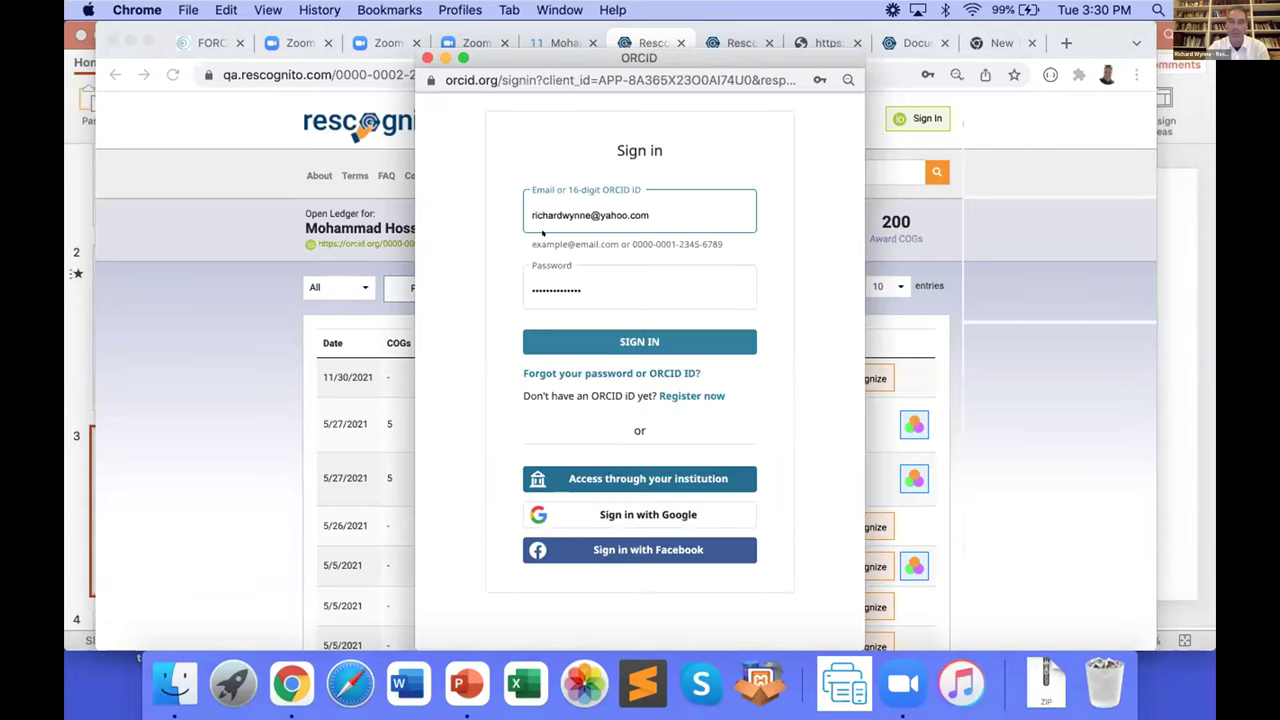
pyautogui.click(617, 340)
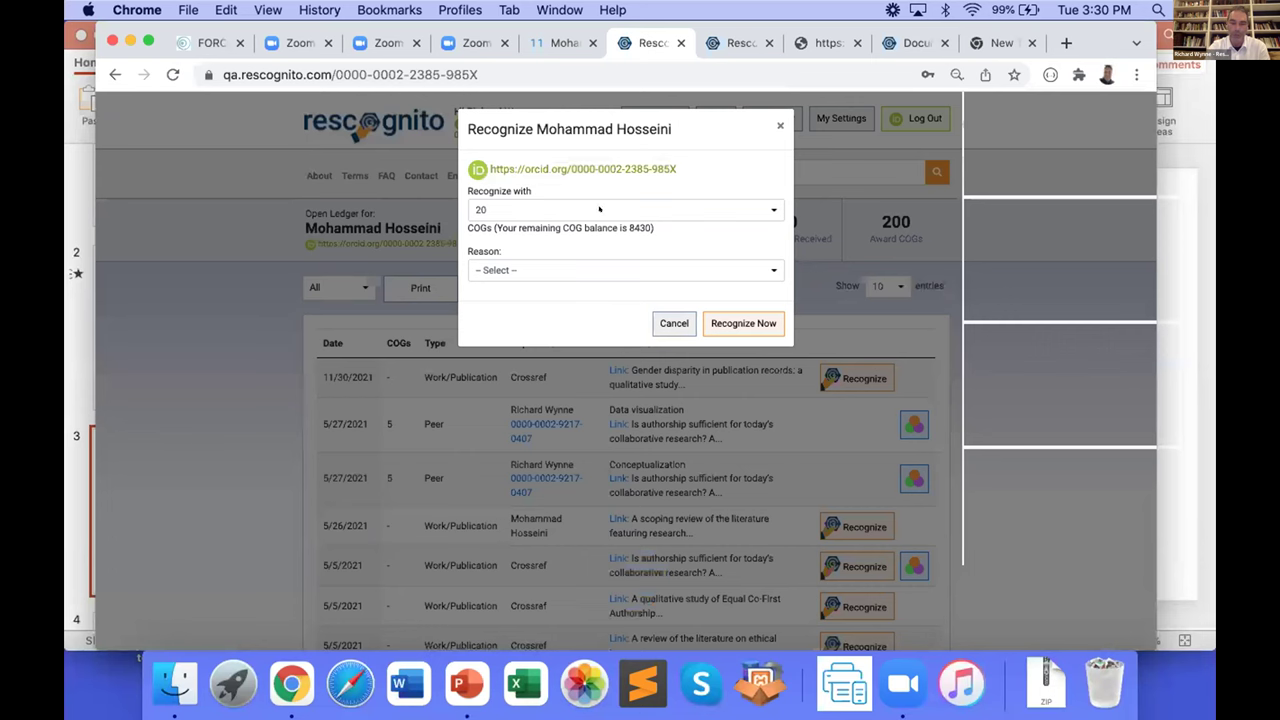
pyautogui.click(536, 270)
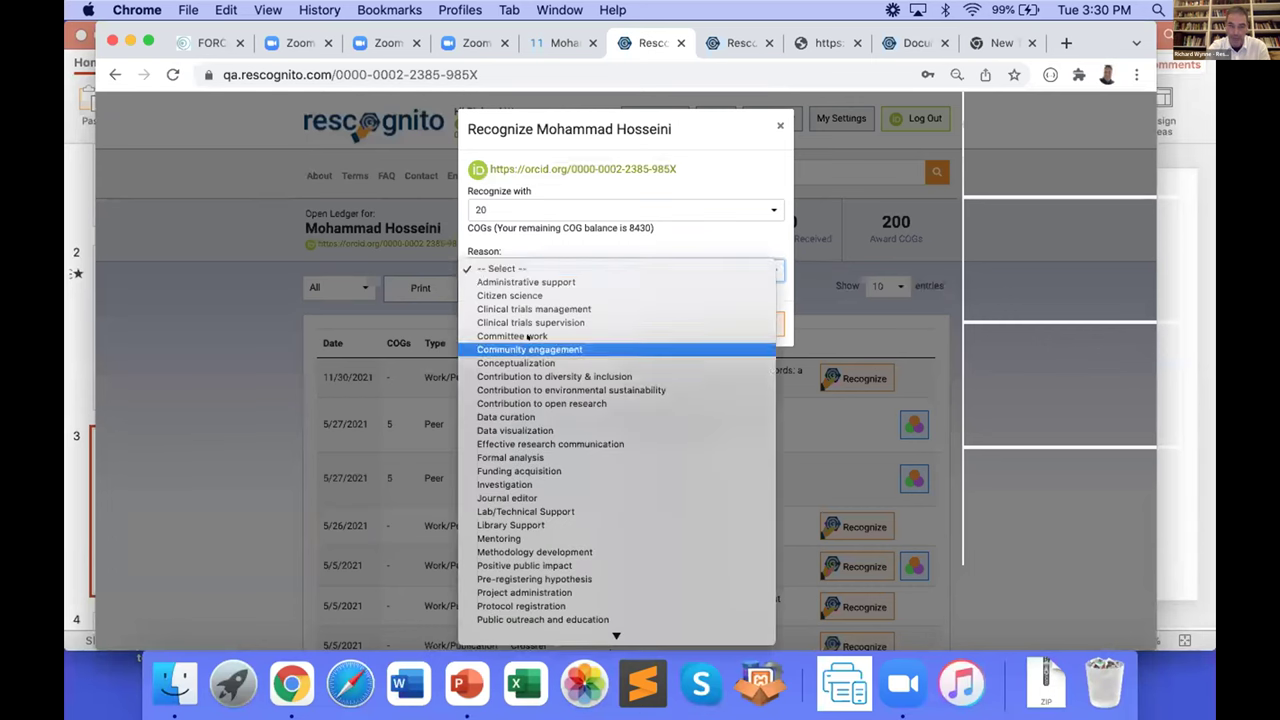
pyautogui.click(530, 349)
pyautogui.click(713, 323)
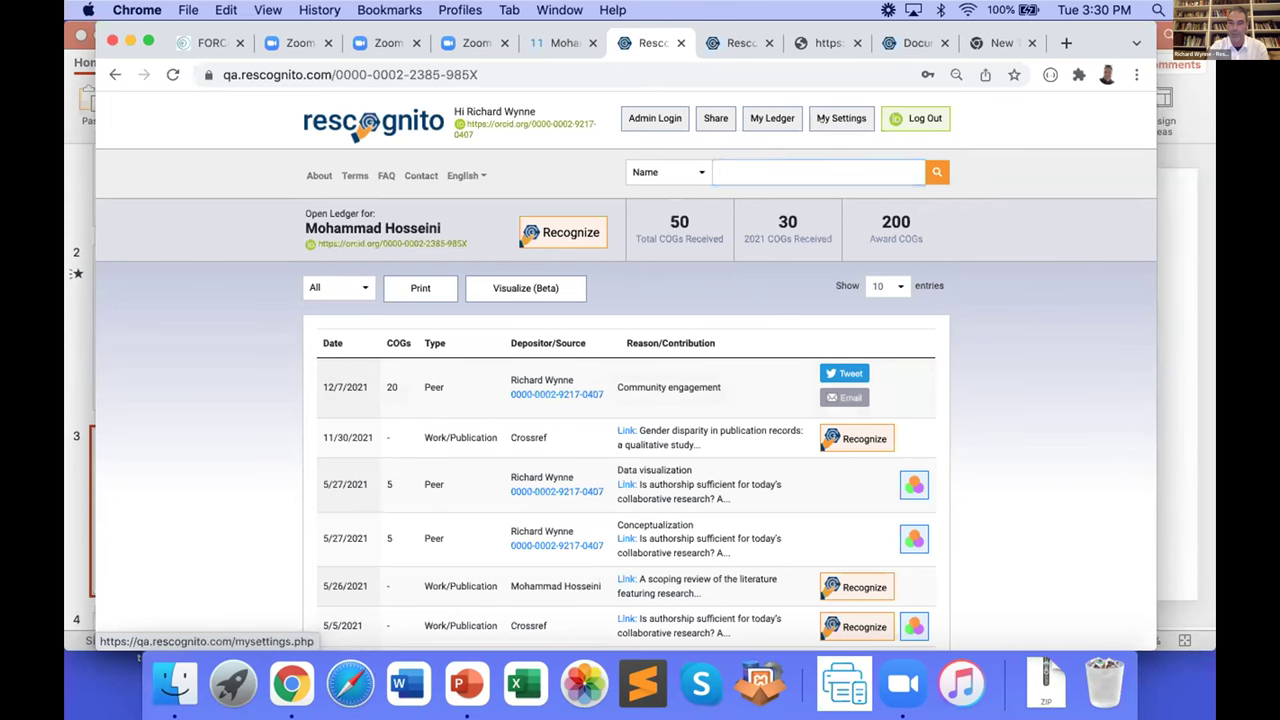
# - Change the institutional settings to recognize on behalf of Force11 and save them
pyautogui.click(841, 118)
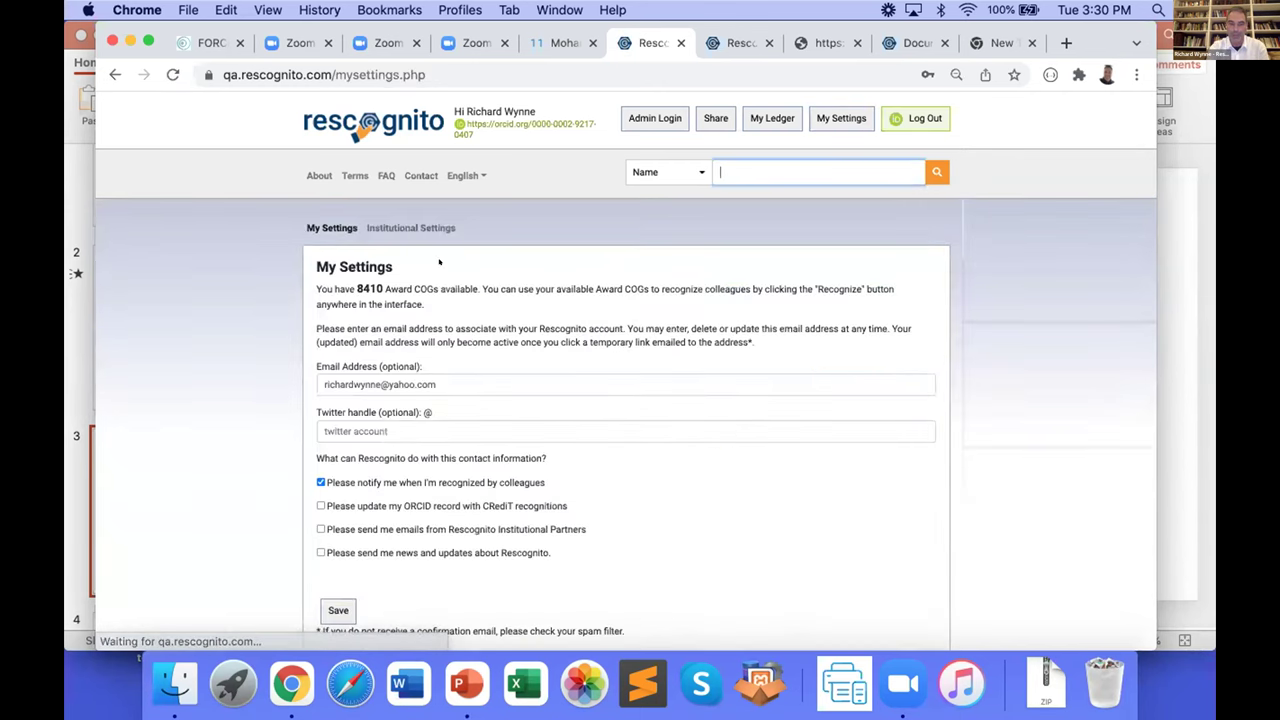
pyautogui.click(403, 225)
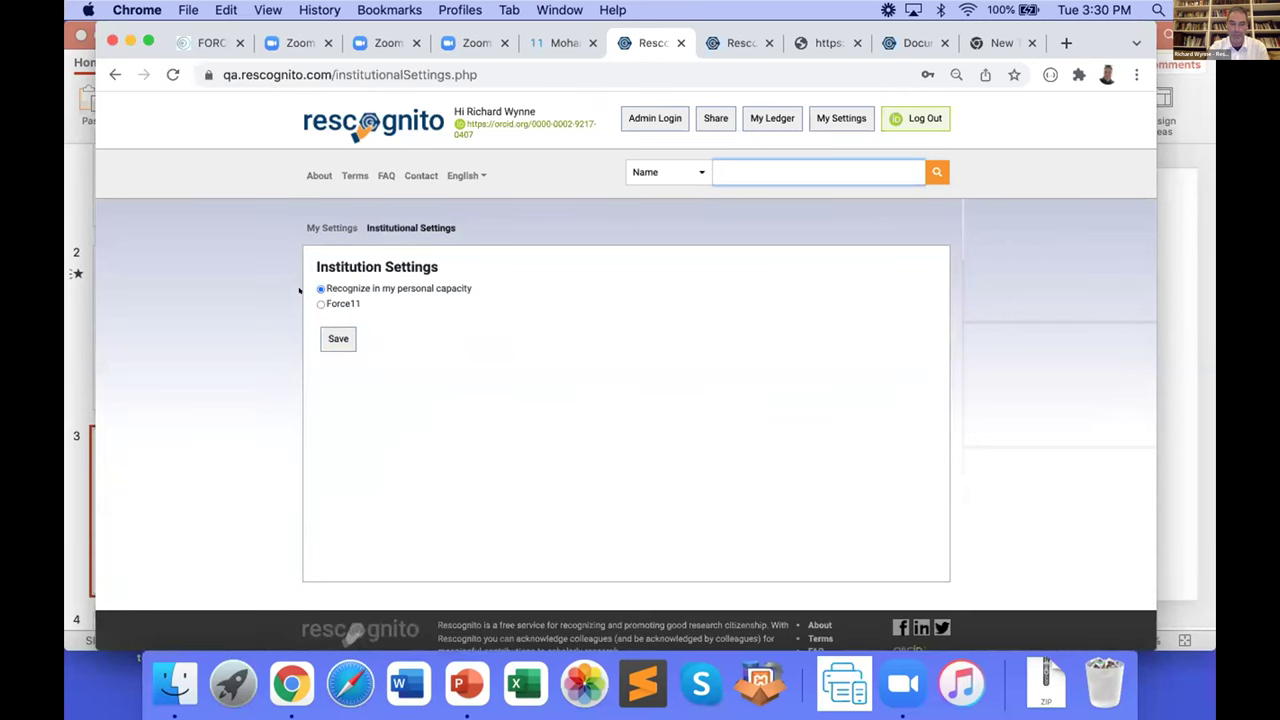
pyautogui.click(312, 294)
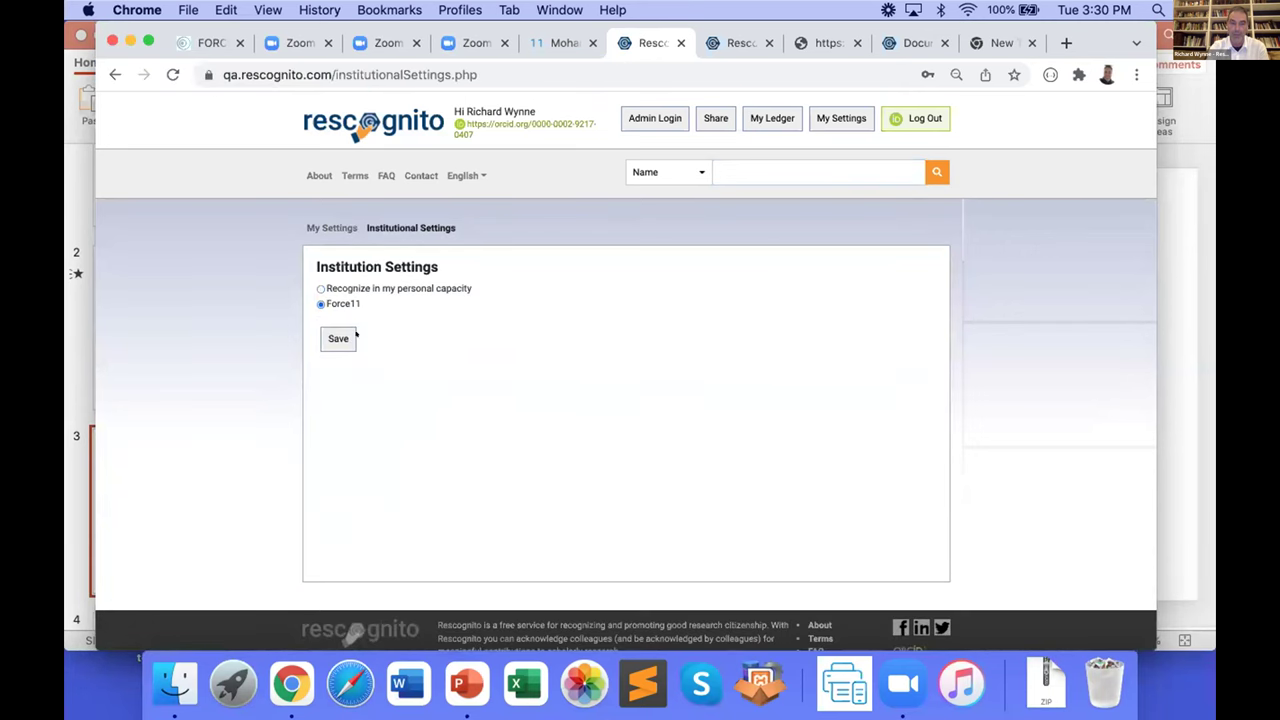
pyautogui.click(337, 338)
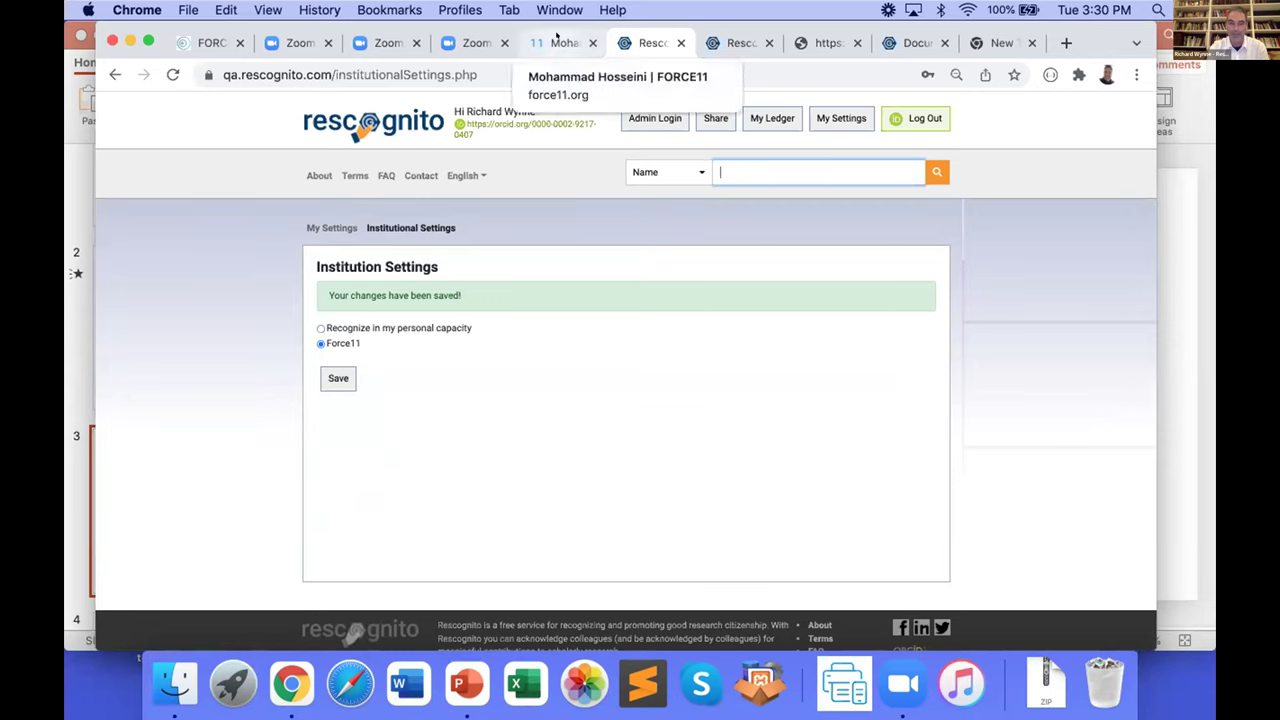
# - Copy the ORCID iD number from the member's FORCE11 profile page
pyautogui.click(557, 40)
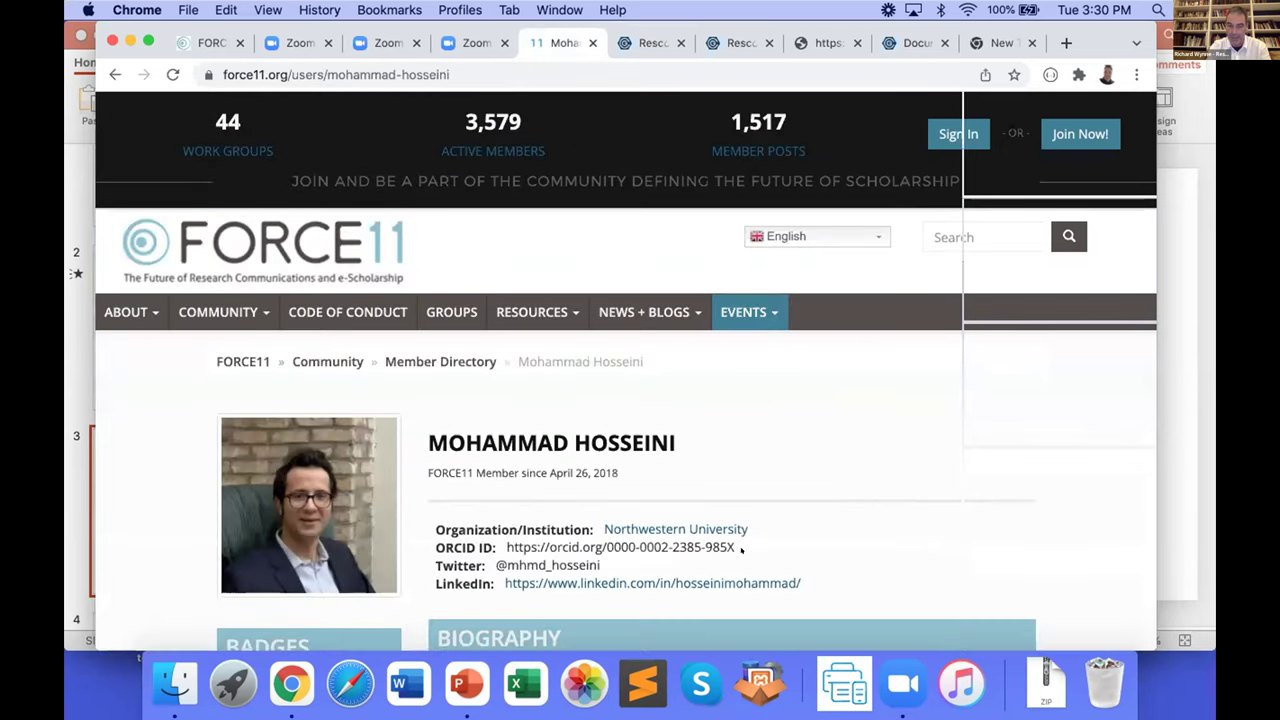
pyautogui.moveTo(642, 527); pyautogui.dragTo(615, 540)
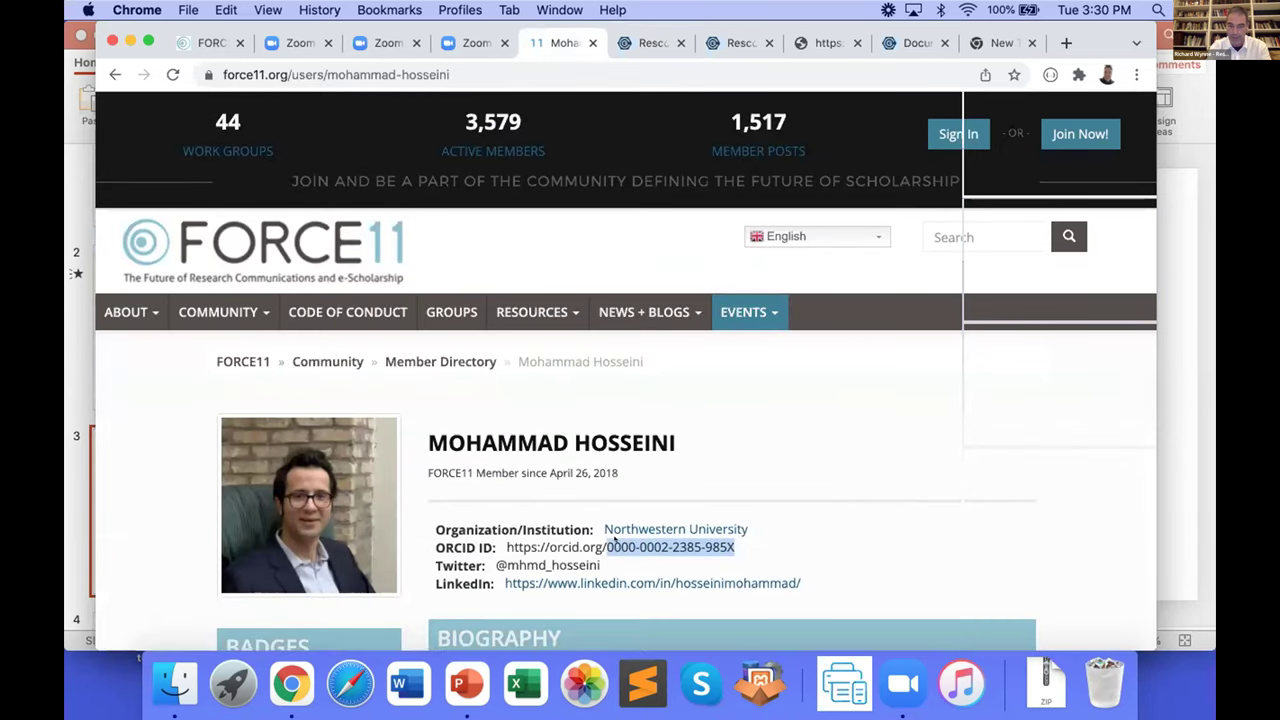
pyautogui.rightClick(640, 547)
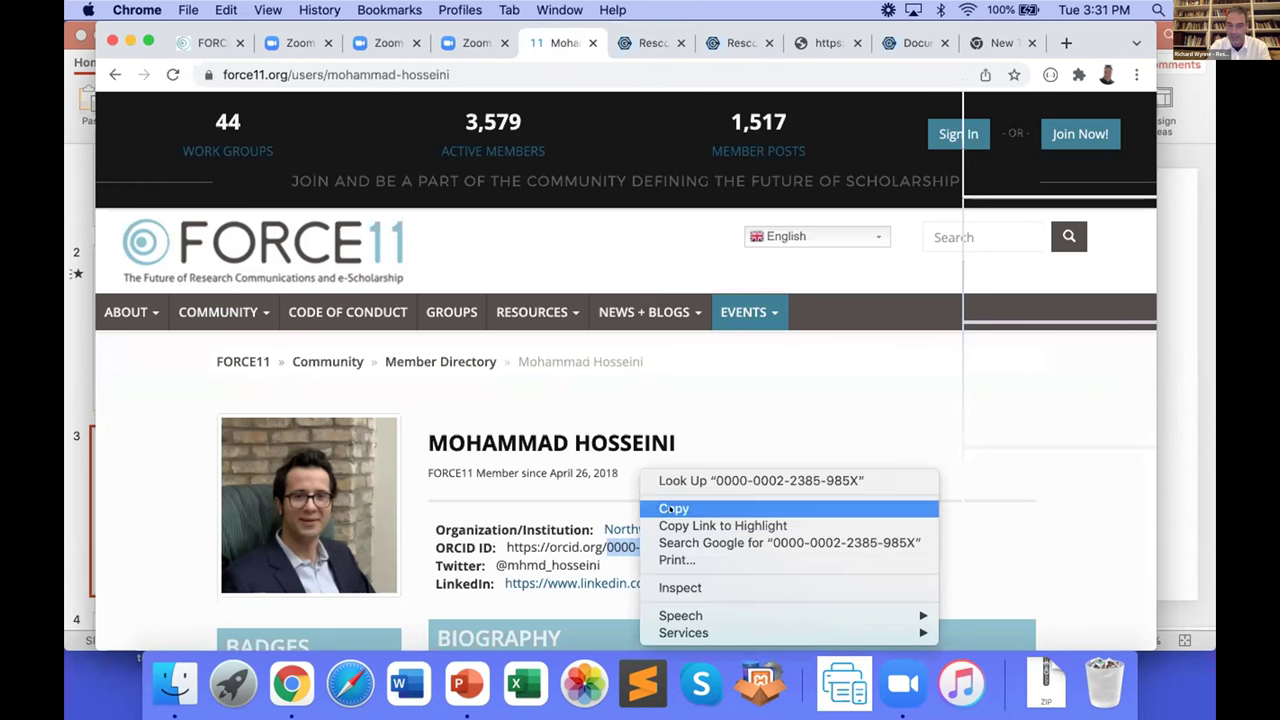
pyautogui.click(673, 510)
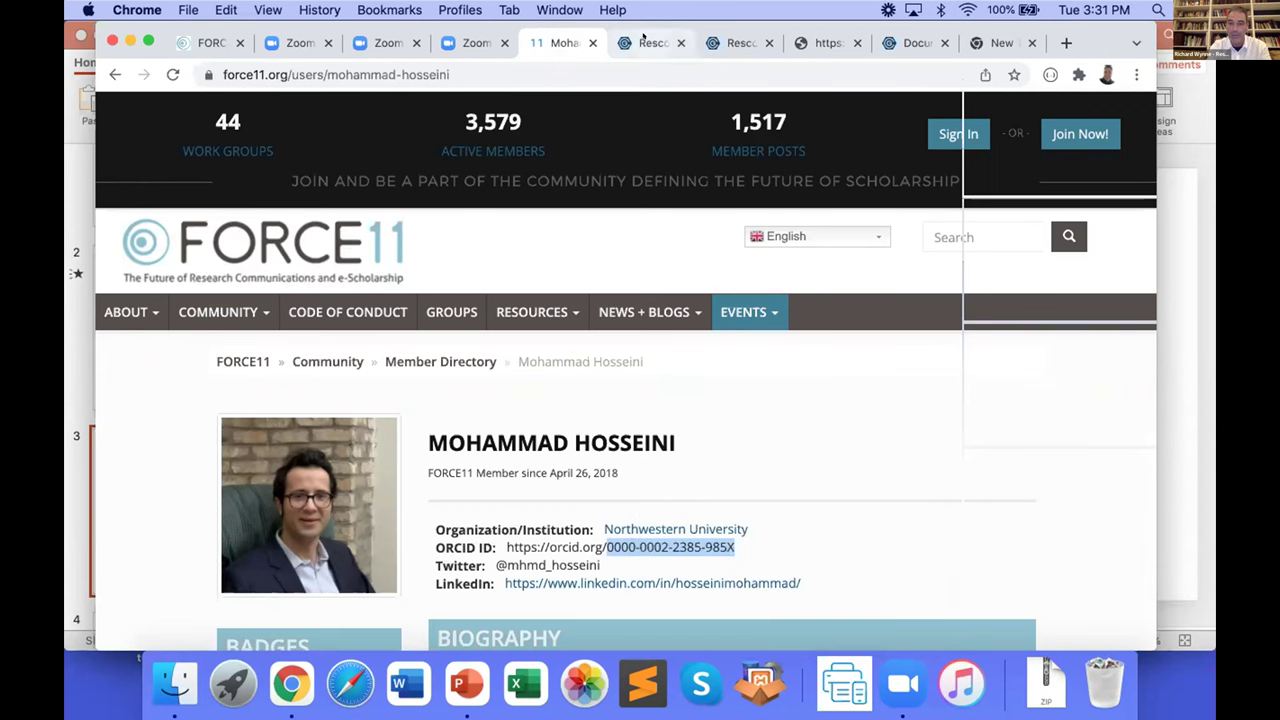
# - Look up the member's open ledger in Rescognito using the copied ORCID iD
pyautogui.click(650, 42)
pyautogui.click(727, 166)
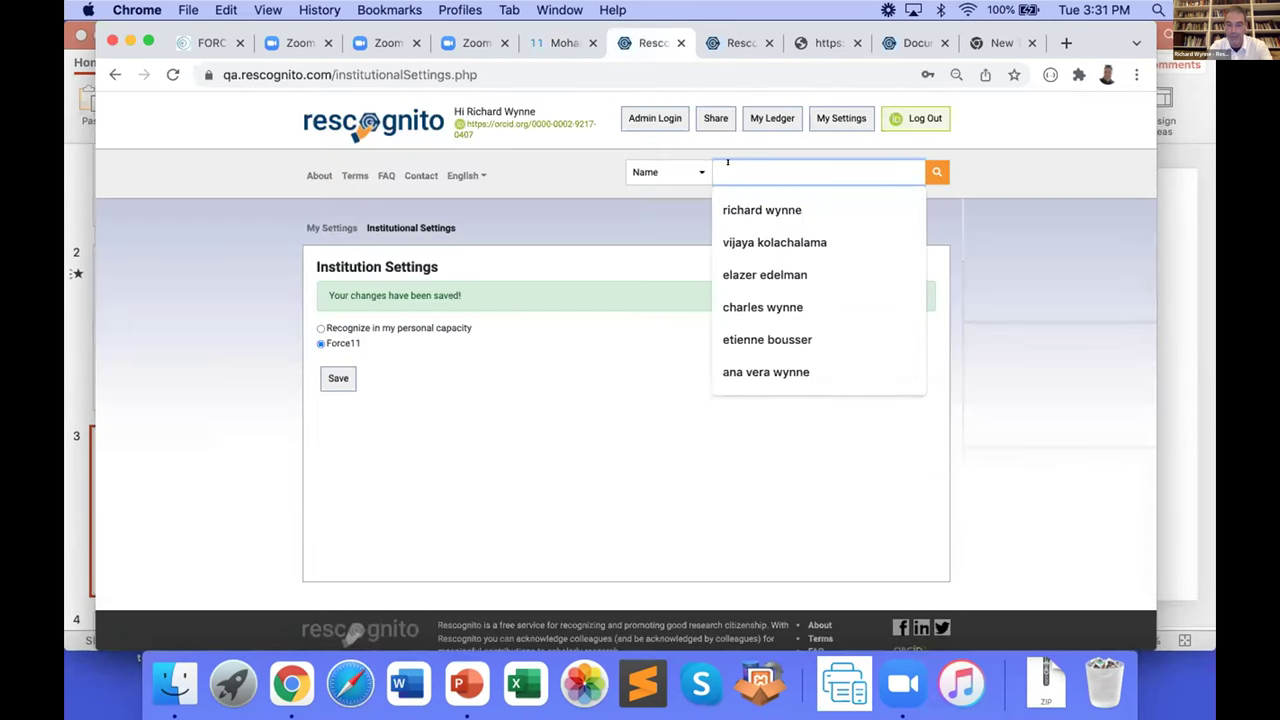
pyautogui.press('super+v')
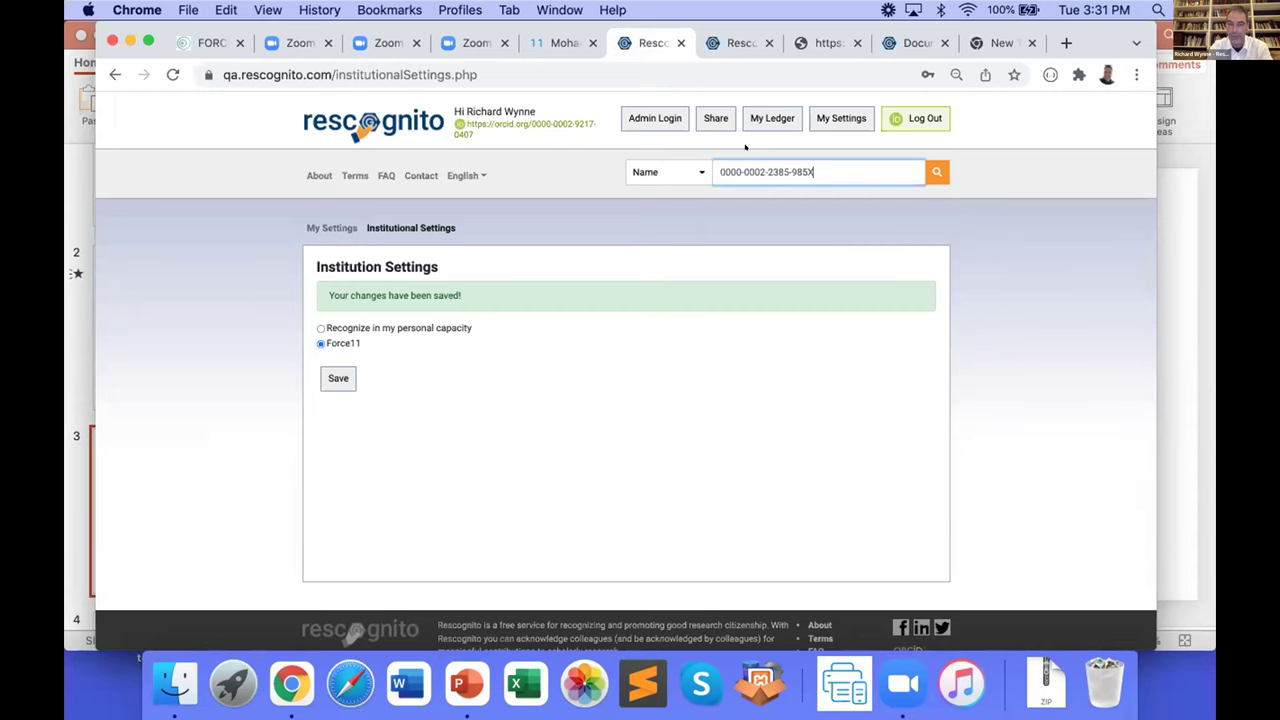
pyautogui.click(668, 172)
pyautogui.click(864, 177)
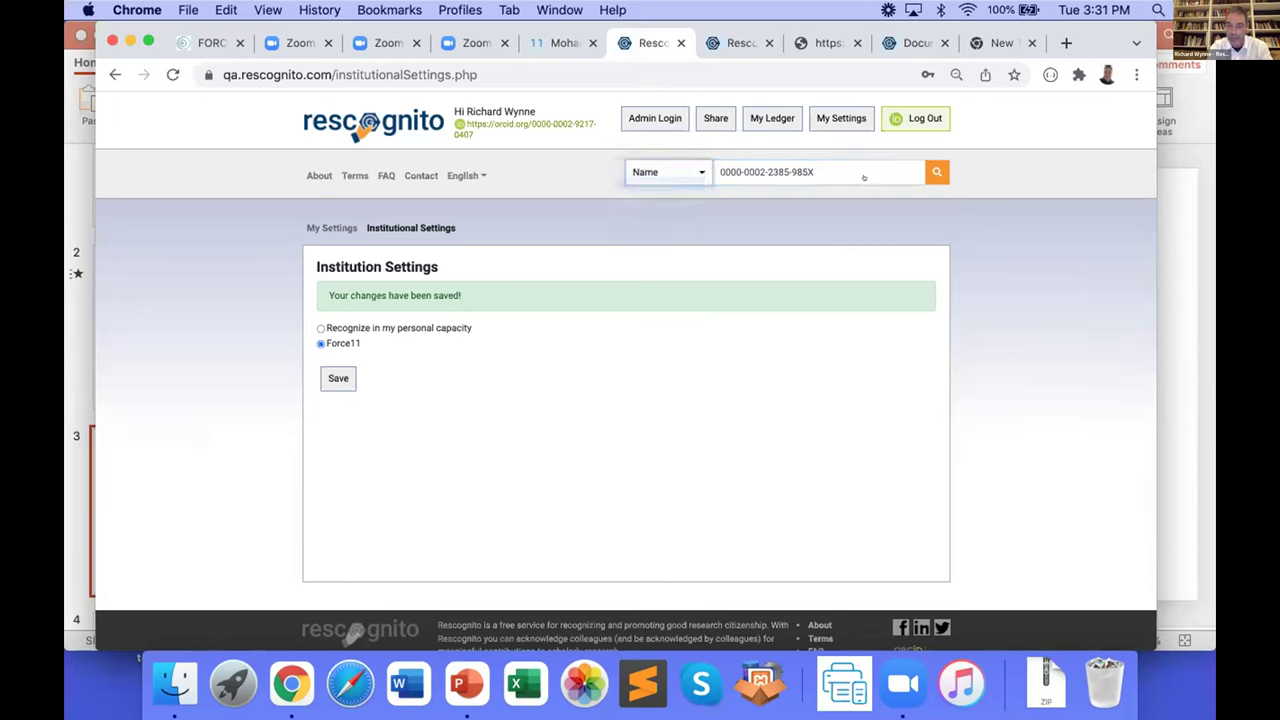
pyautogui.click(924, 171)
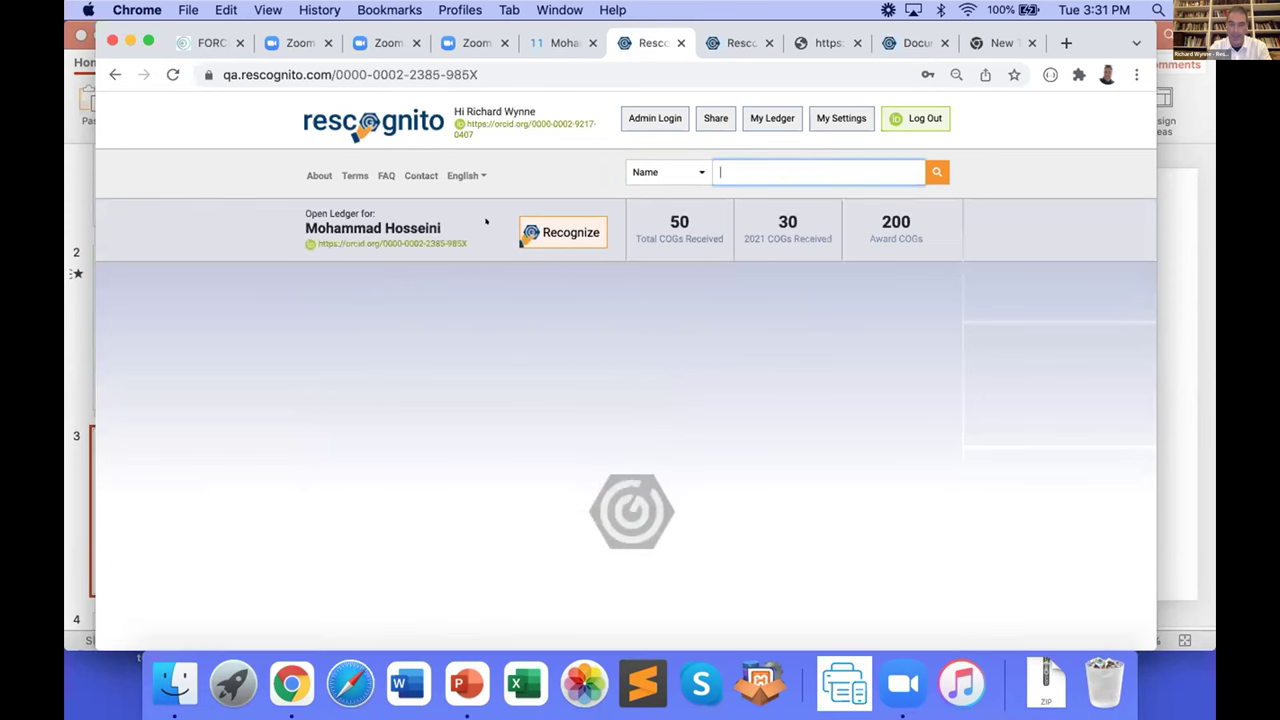
# - Start a Force11 recognition for the ledger's owner with 60 COGs and the reason Working group co-chair
pyautogui.click(543, 224)
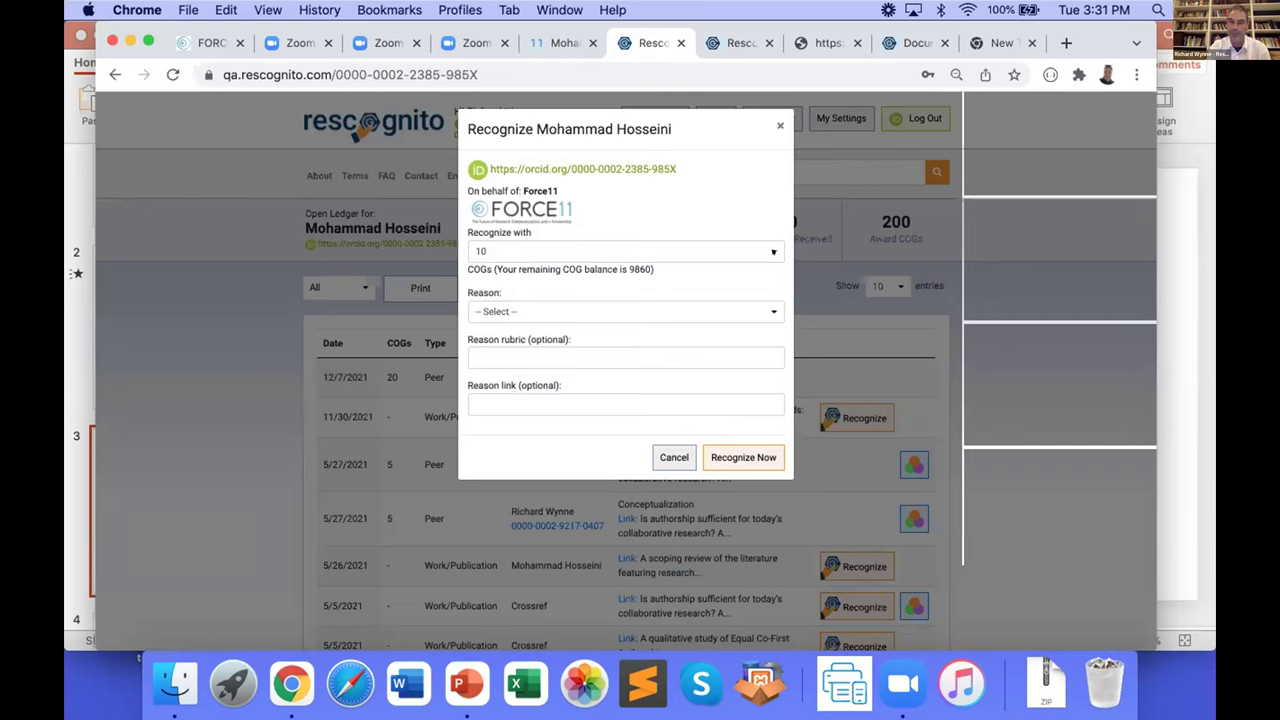
pyautogui.click(766, 251)
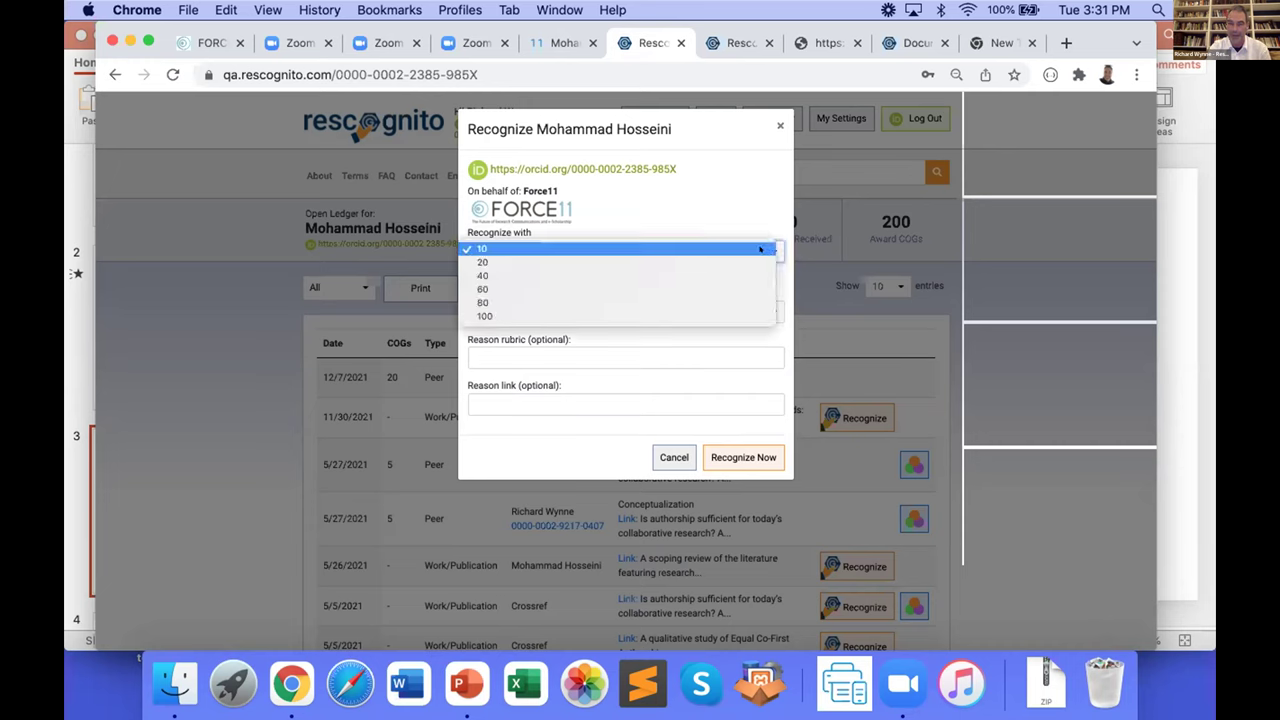
pyautogui.click(686, 289)
pyautogui.click(598, 310)
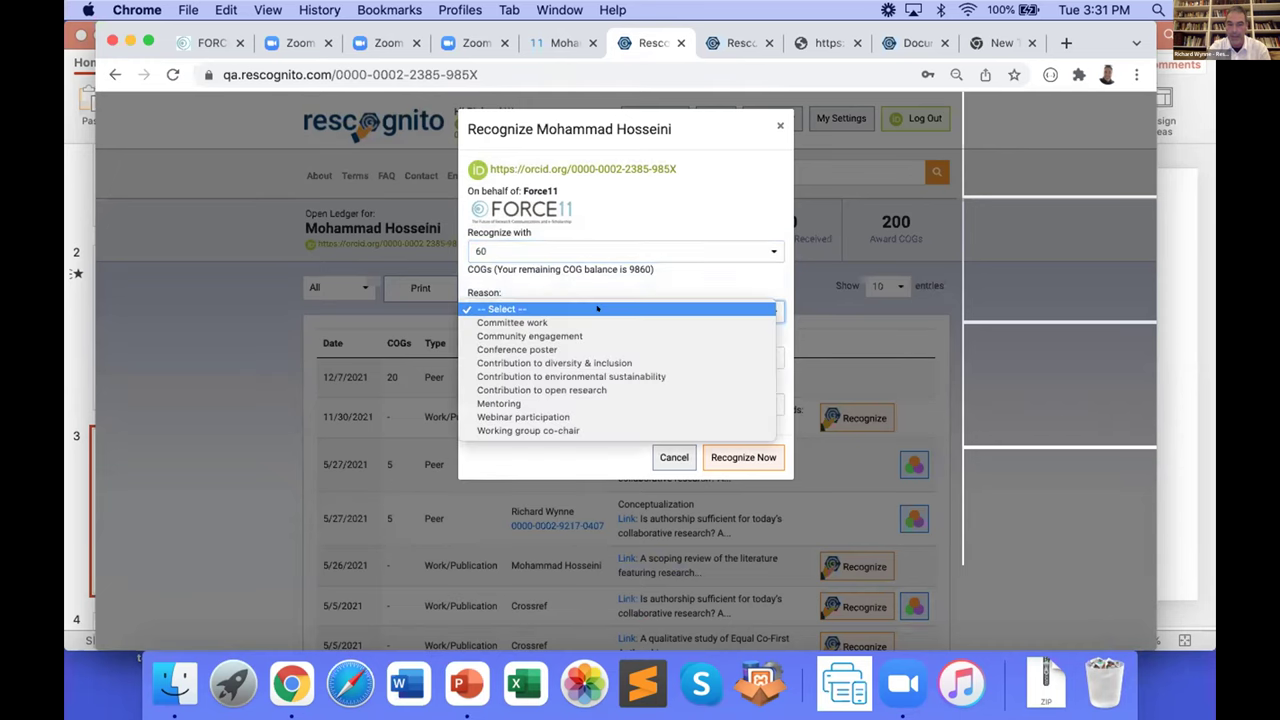
pyautogui.press('Down')
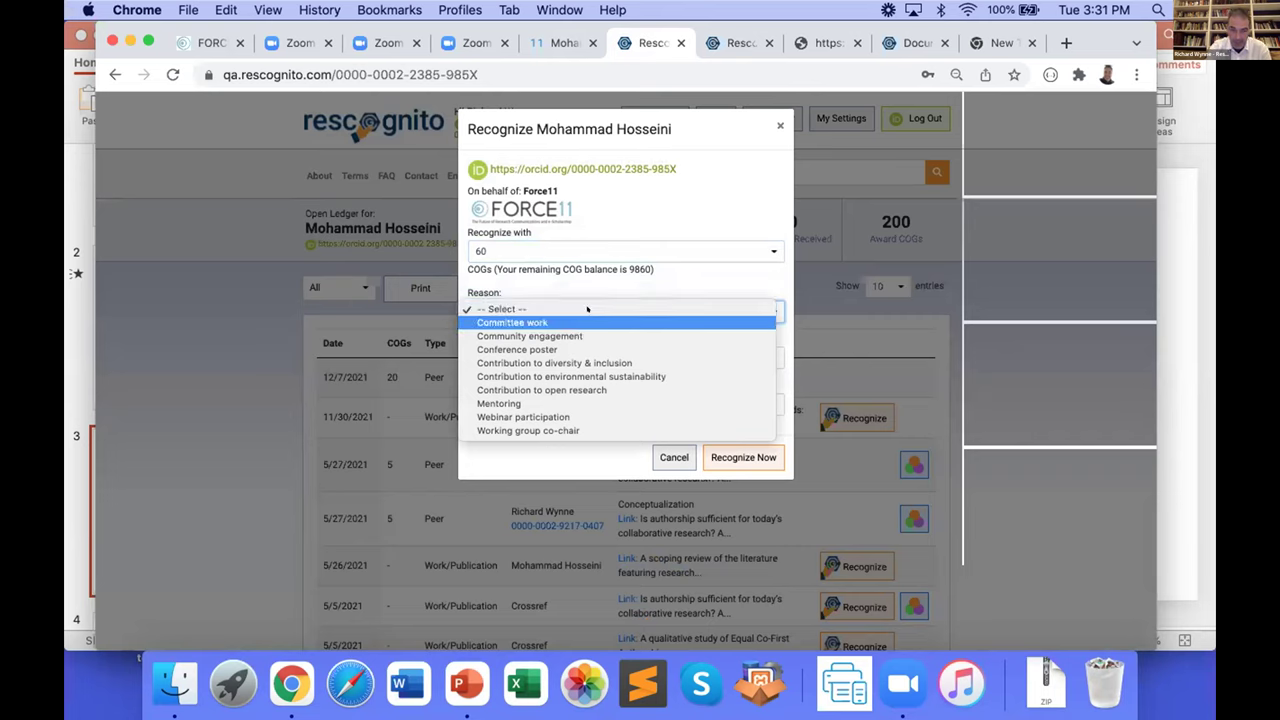
pyautogui.click(570, 424)
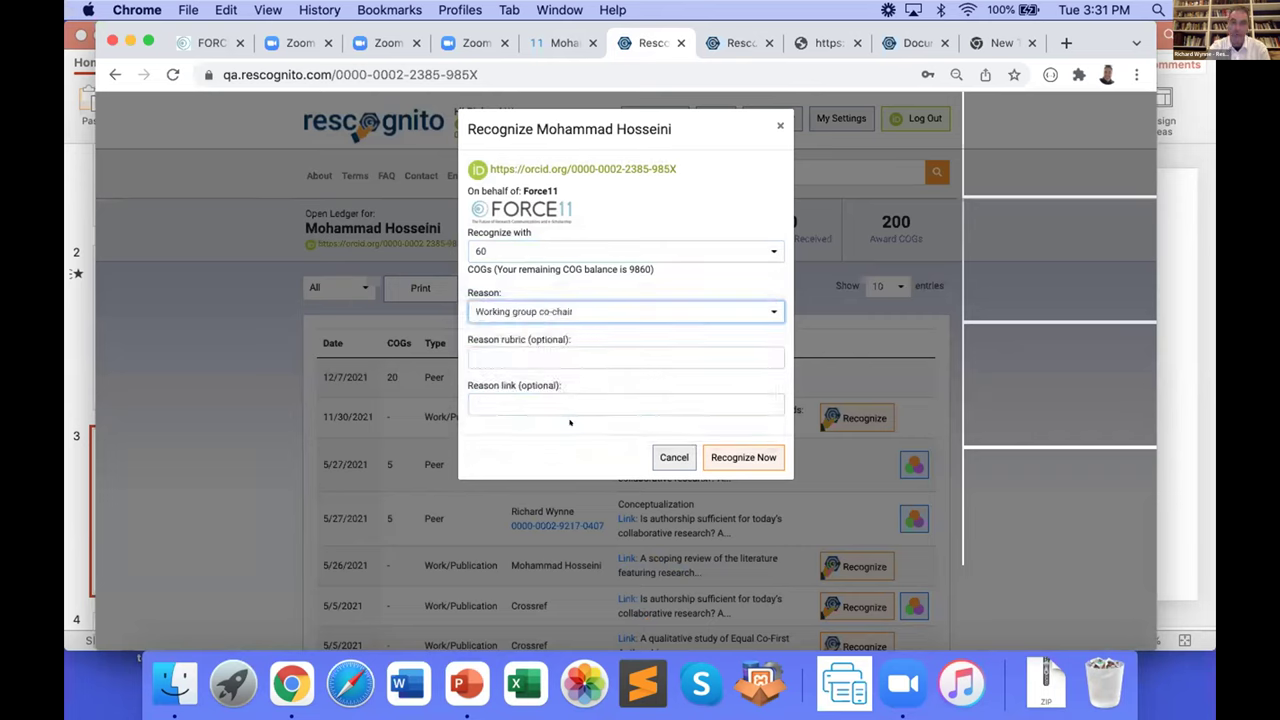
# - Enter "zsdgads" as the reason rubric, leave the reason link empty and submit the recognition
pyautogui.click(529, 349)
pyautogui.write('zsdgads')
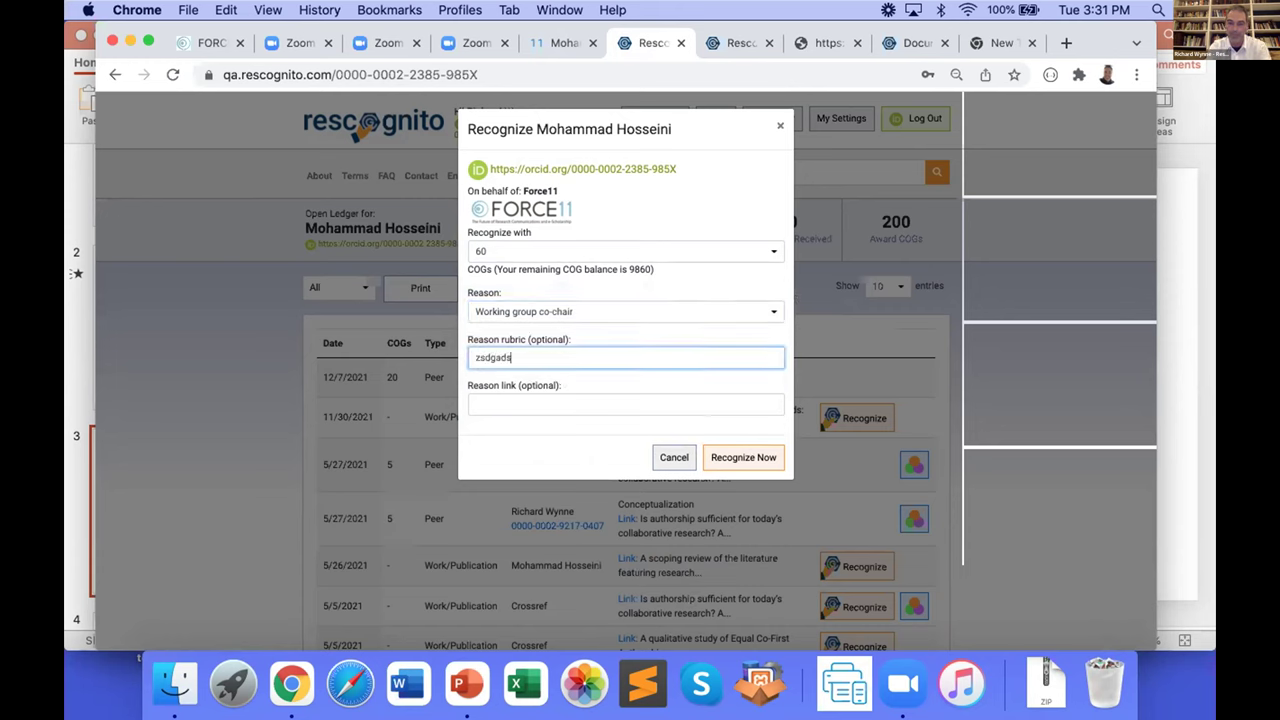
pyautogui.click(535, 403)
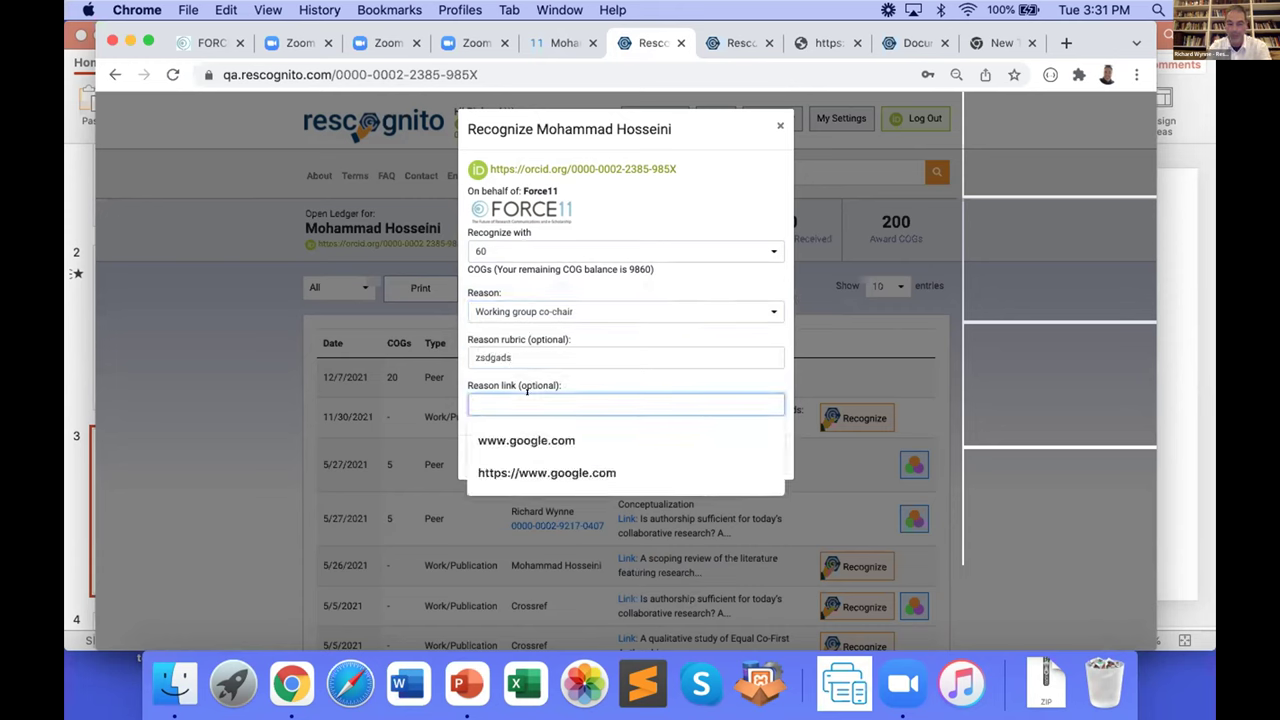
pyautogui.press('super+v')
pyautogui.moveTo(585, 396); pyautogui.dragTo(473, 400)
pyautogui.press('BackSpace')
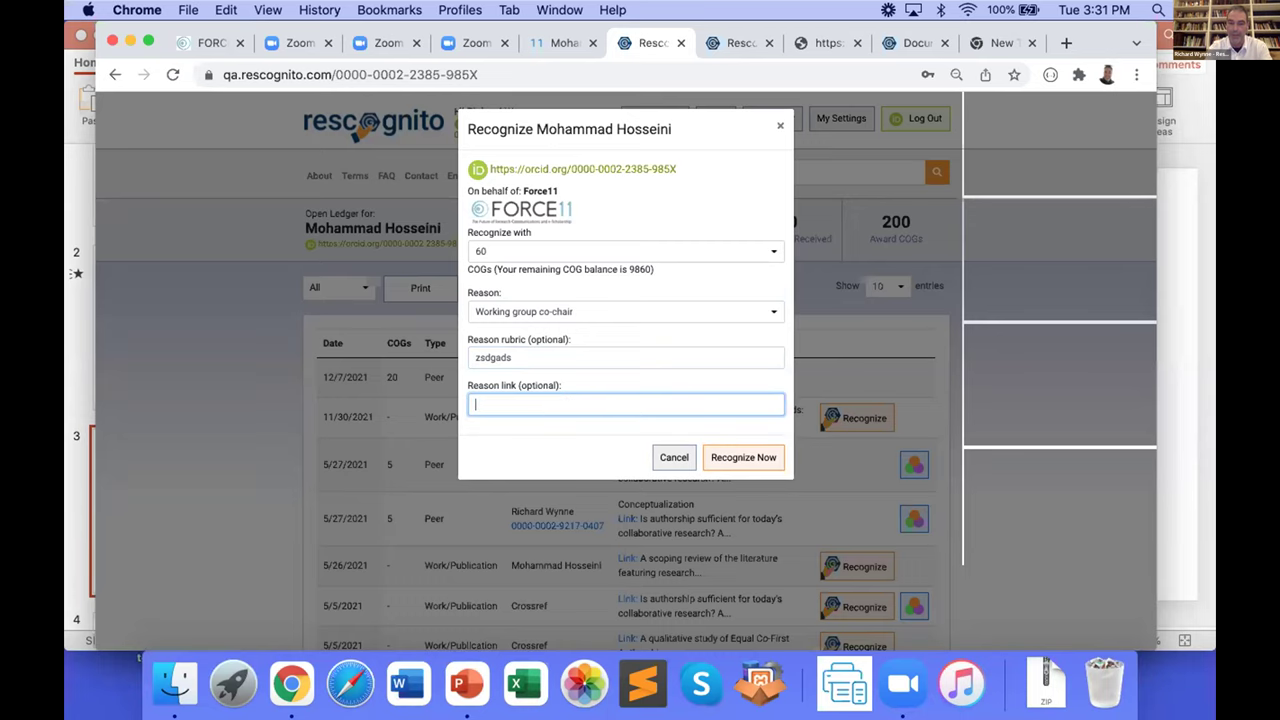
pyautogui.click(729, 454)
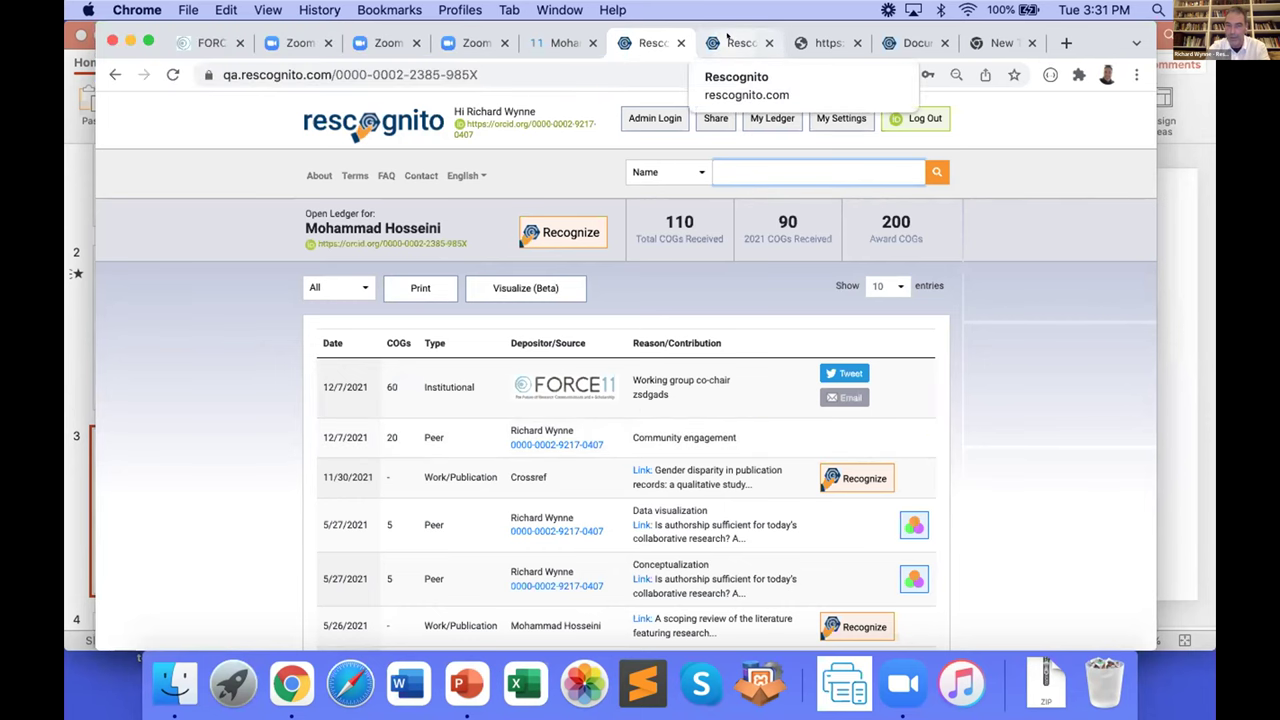
# - Visualize the open ledger in the other Rescognito page and examine the details of the green peer recognizer nearest the Research Data Alliance - US node
pyautogui.click(728, 38)
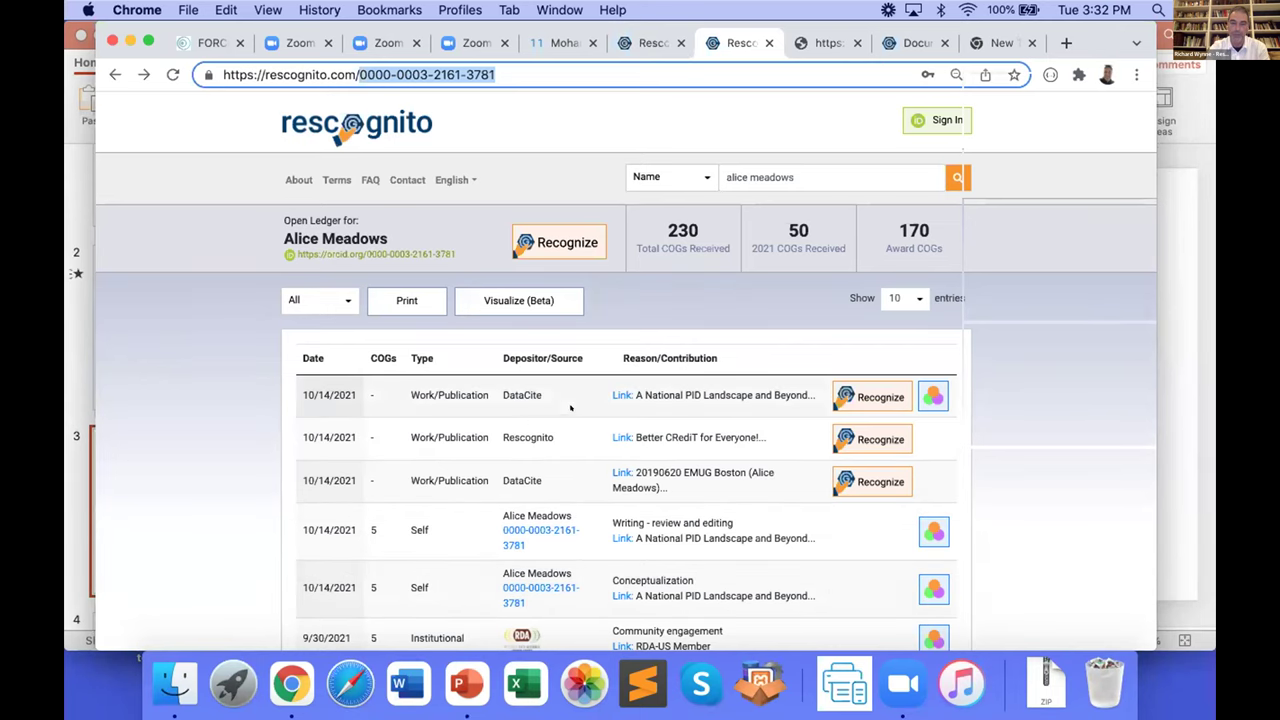
pyautogui.click(529, 292)
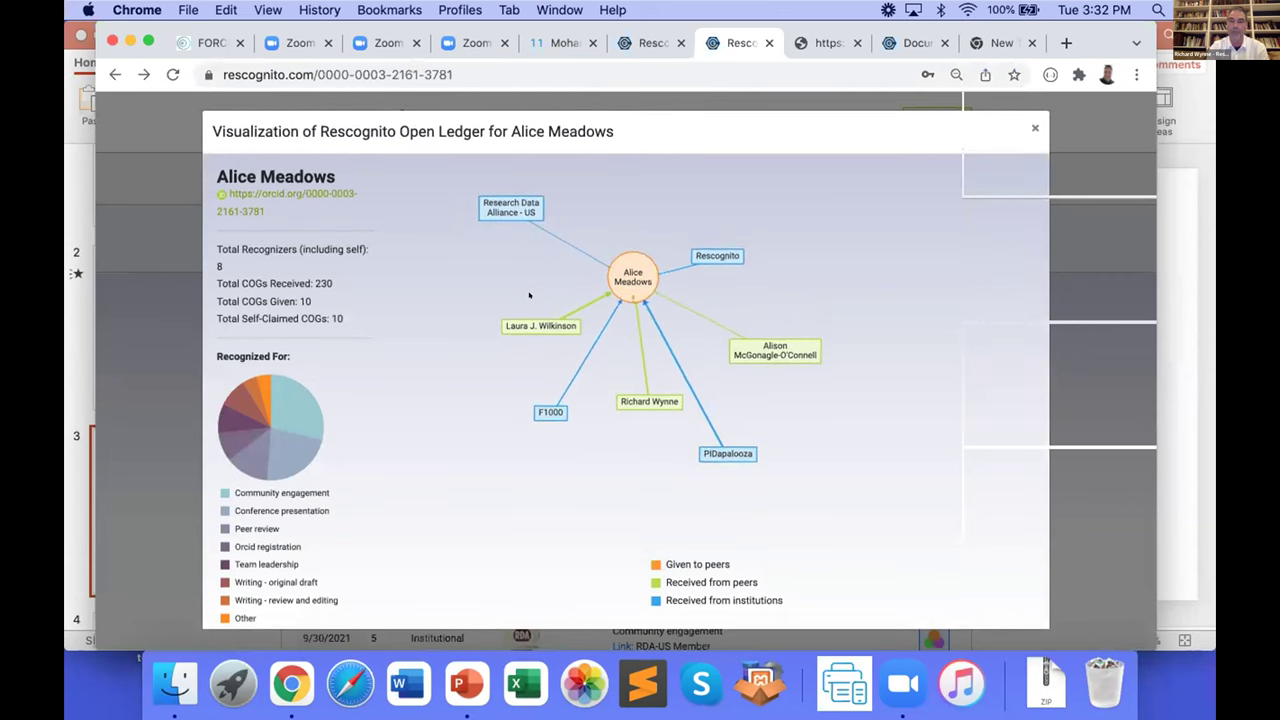
pyautogui.click(540, 325)
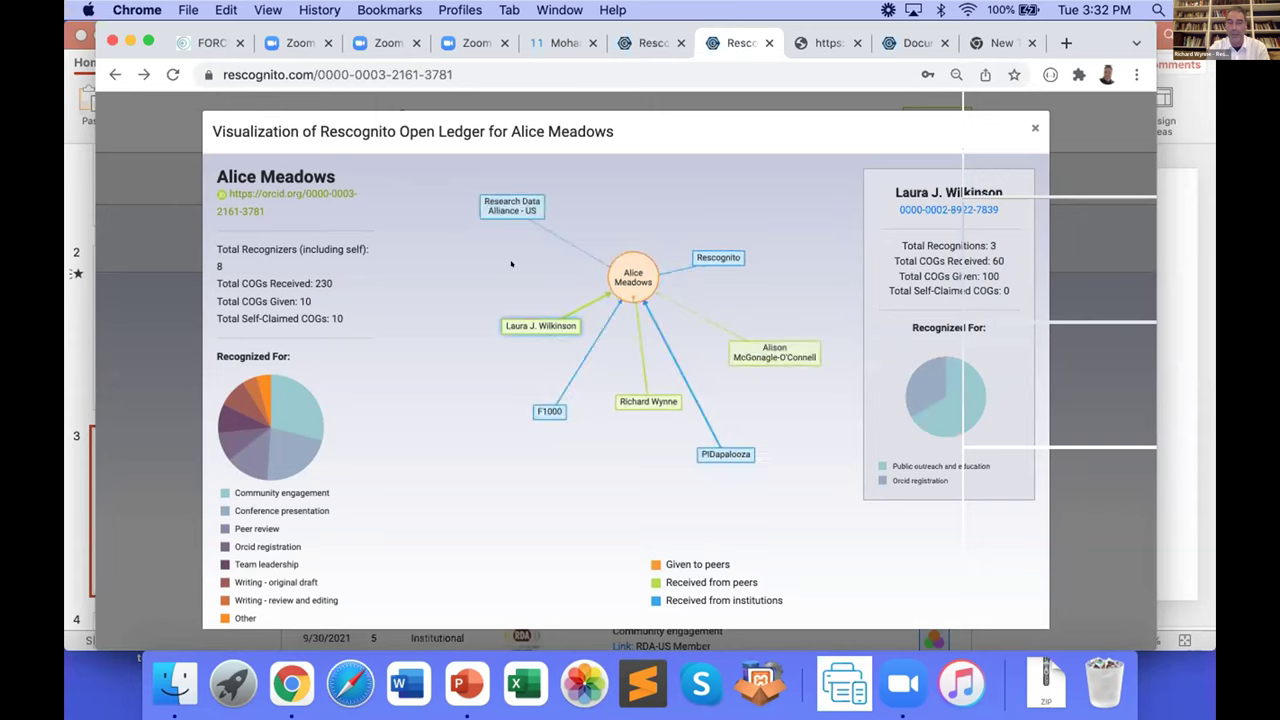
# - Open the institutional recognition page of Research Data Alliance - US from the visualization and review its list of recognized people
pyautogui.click(512, 206)
pyautogui.click(932, 266)
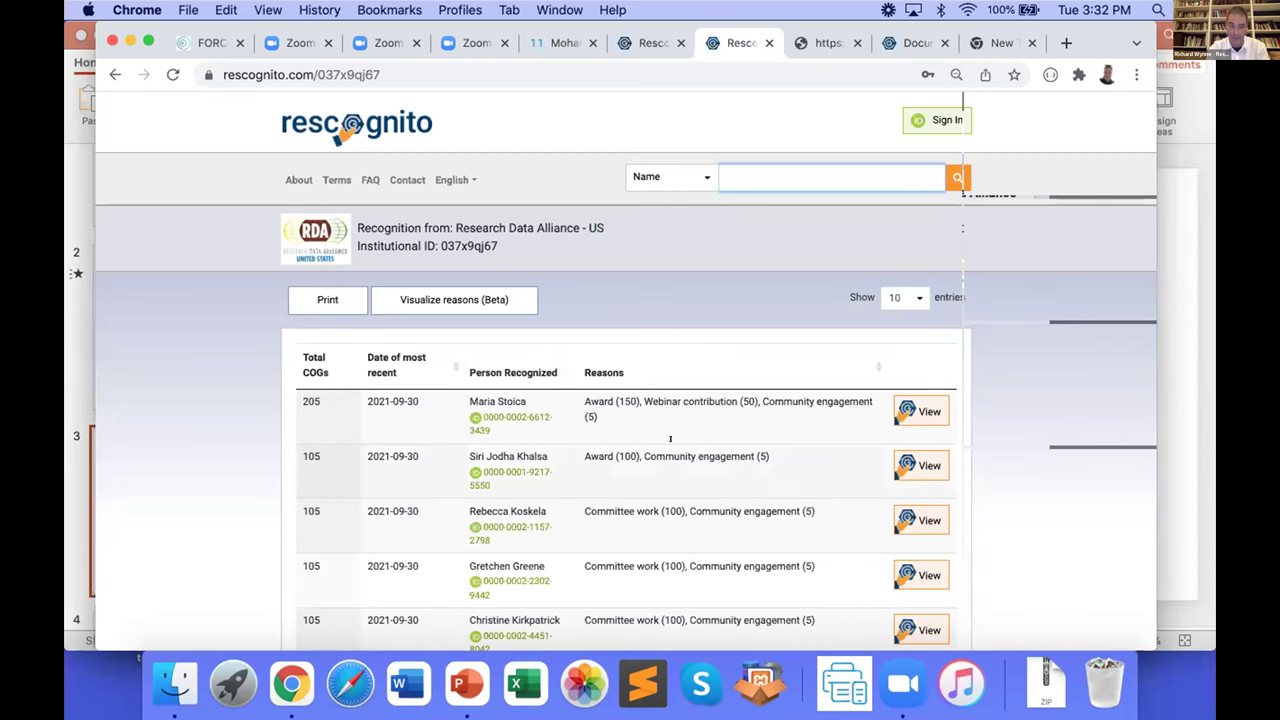
pyautogui.scroll(-5, 670, 438)
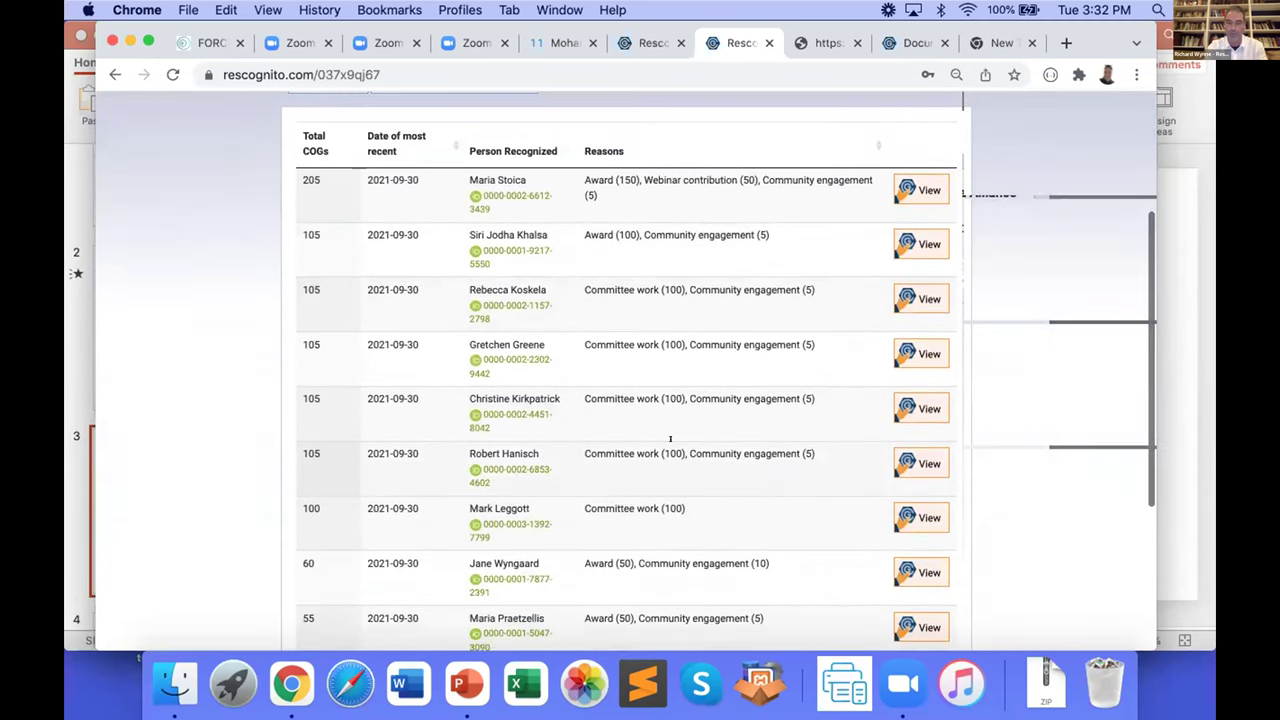
pyautogui.scroll(2, 668, 438)
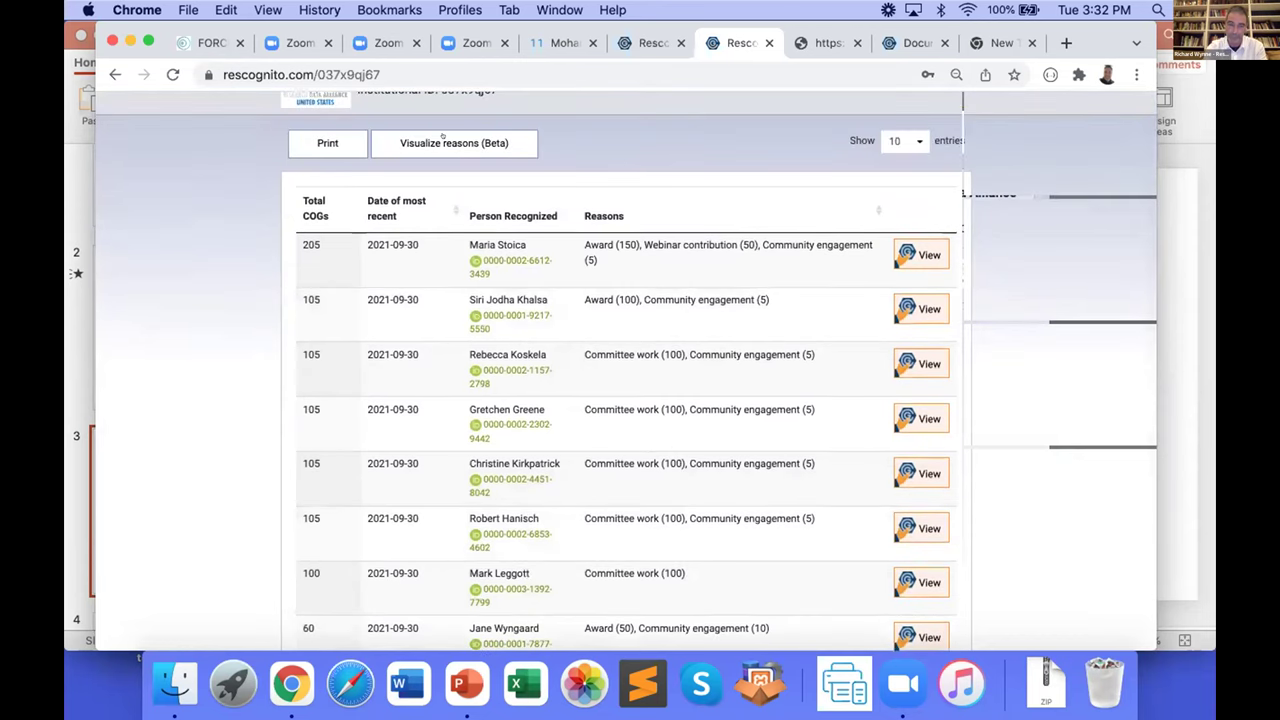
# - Visualize the recognition reasons of Research Data Alliance - US and show the people most recognized for Webinar contribution
pyautogui.click(454, 143)
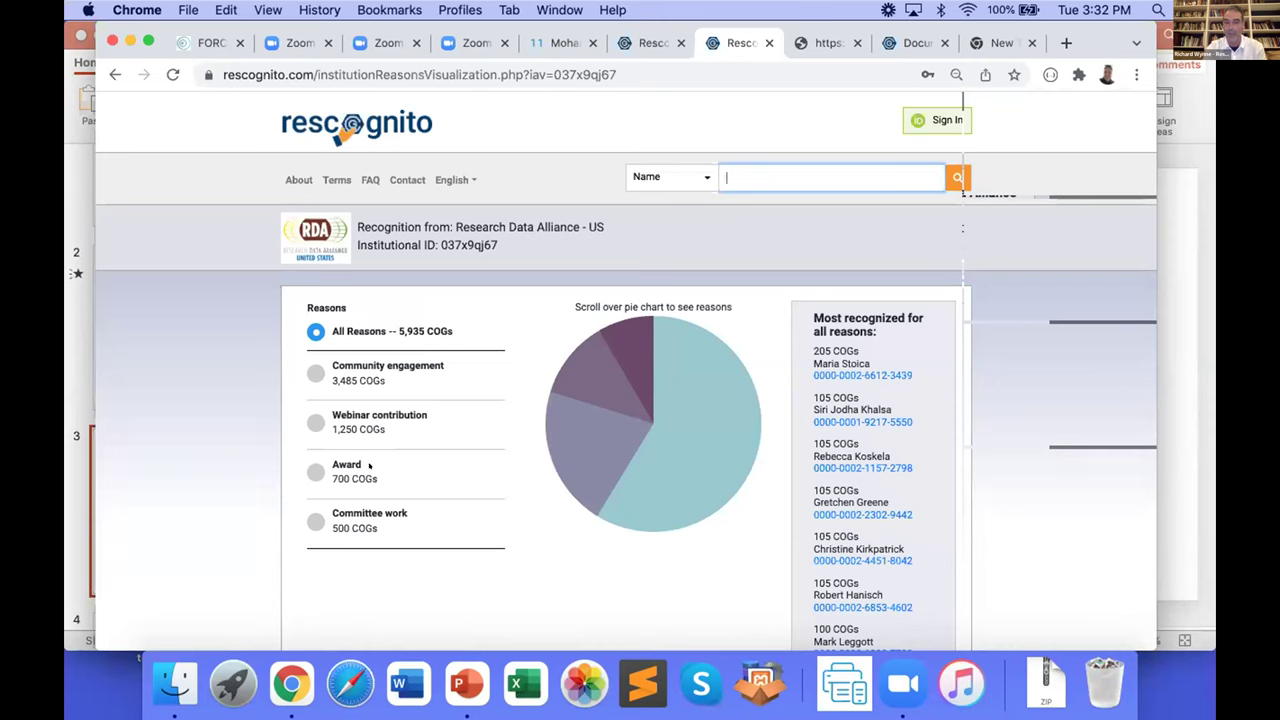
pyautogui.click(308, 416)
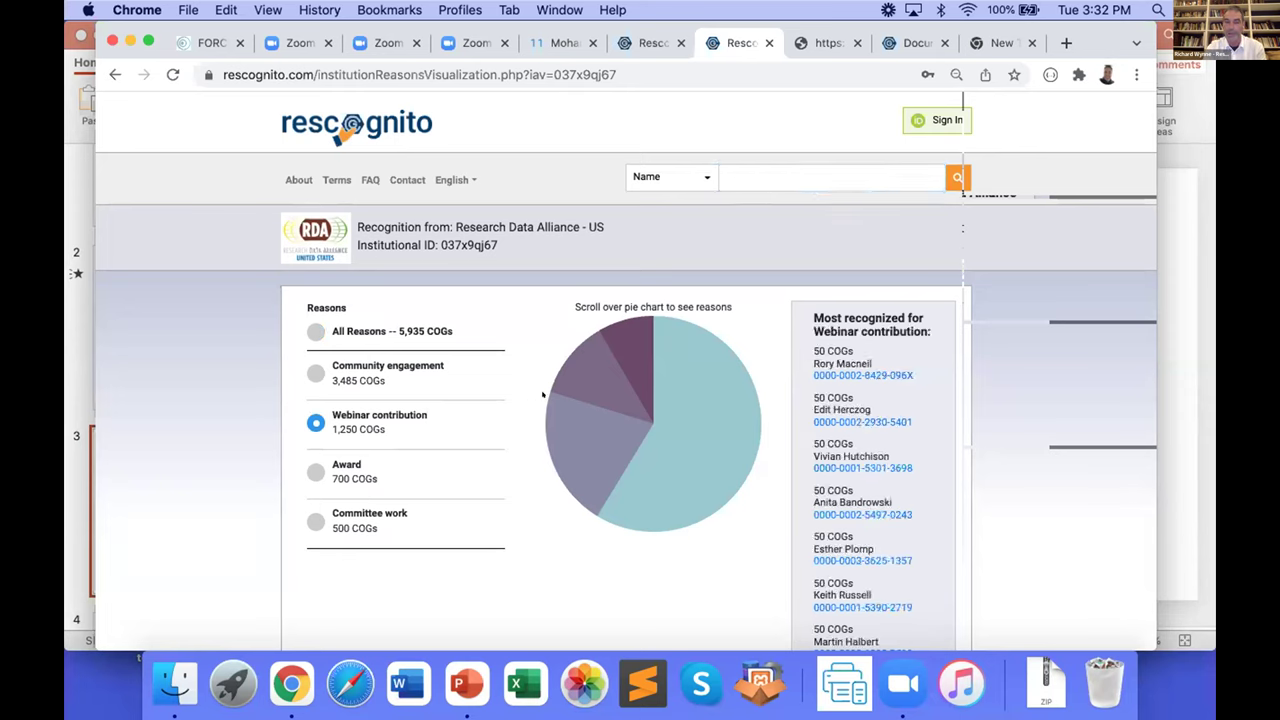
pyautogui.moveTo(584, 381)
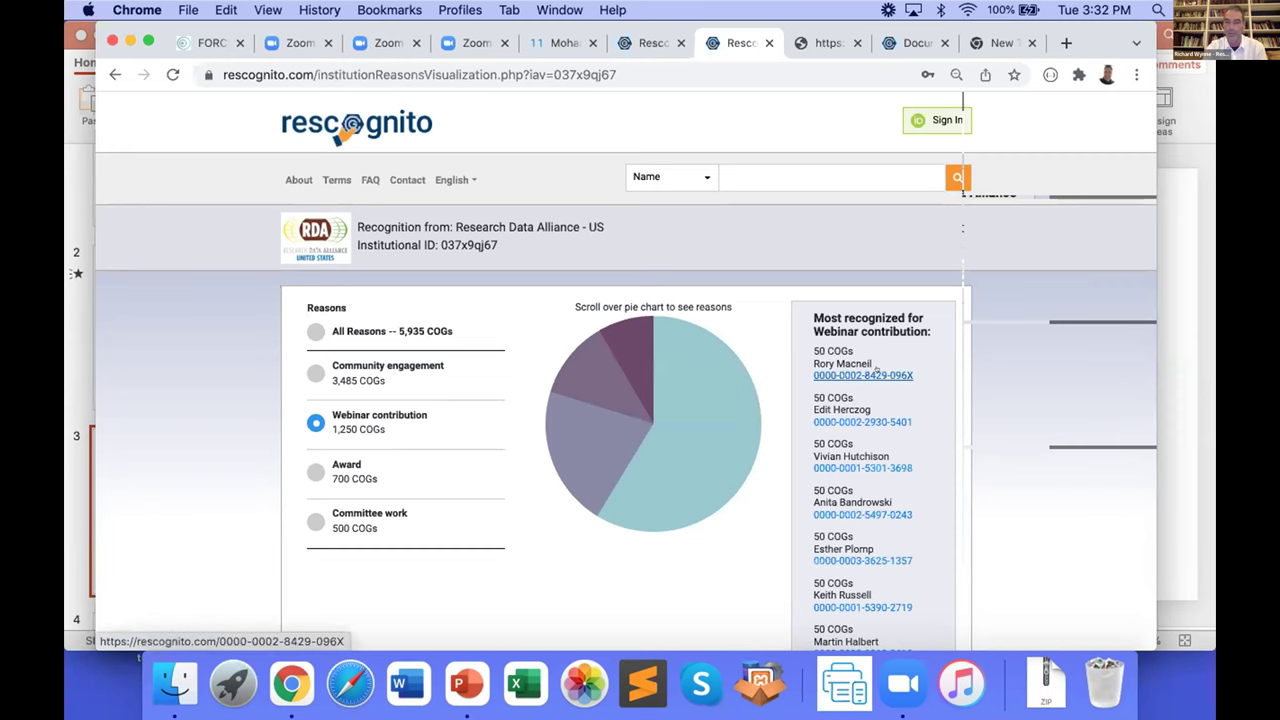
# - View the Rescognito API response with the recognitions data, and open the Career Viewer for the second example on the Rescognito Labs page
pyautogui.click(815, 45)
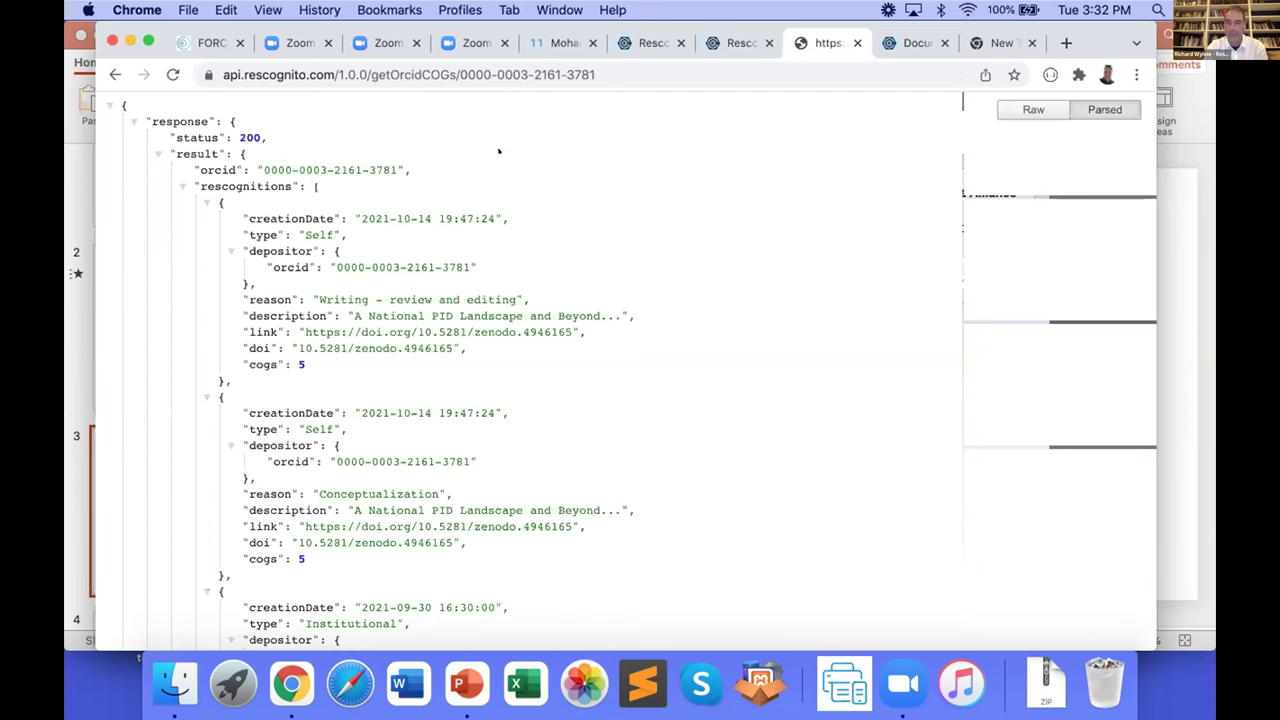
pyautogui.click(902, 37)
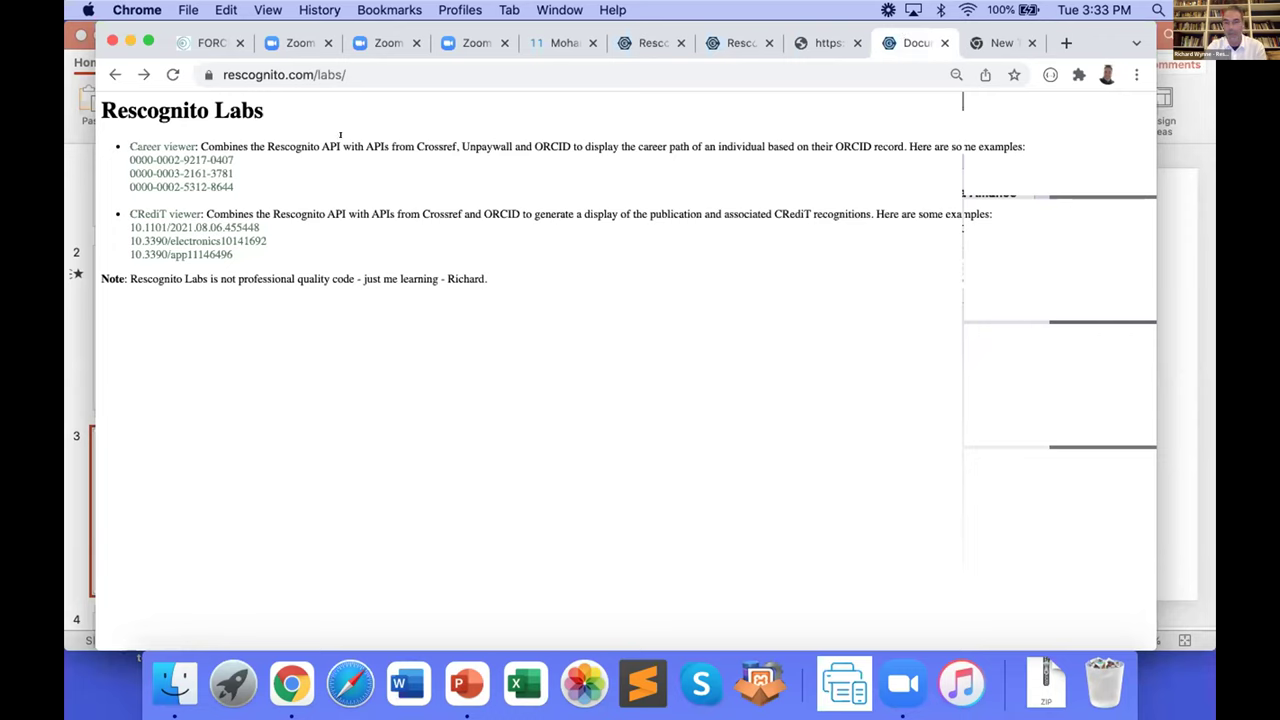
pyautogui.click(212, 170)
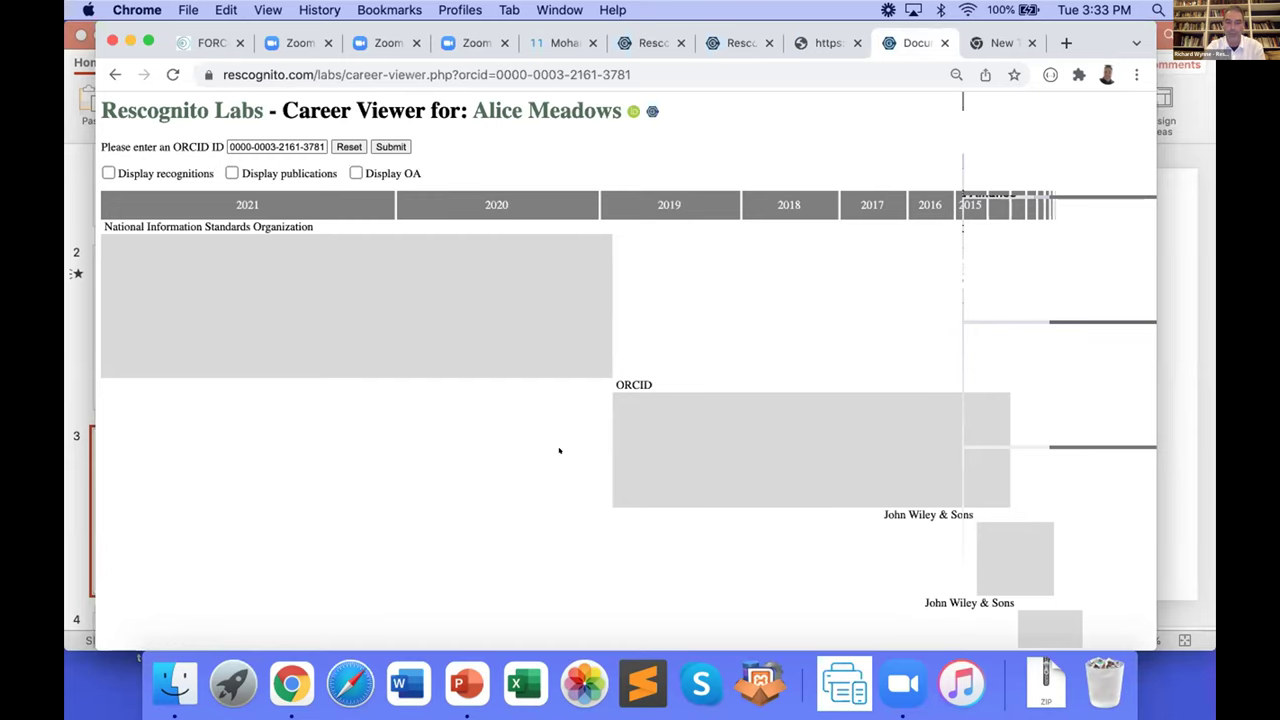
# - Display recognitions, publications and OA on the career timeline, checking the details of the most recent institutional recognition
pyautogui.click(106, 172)
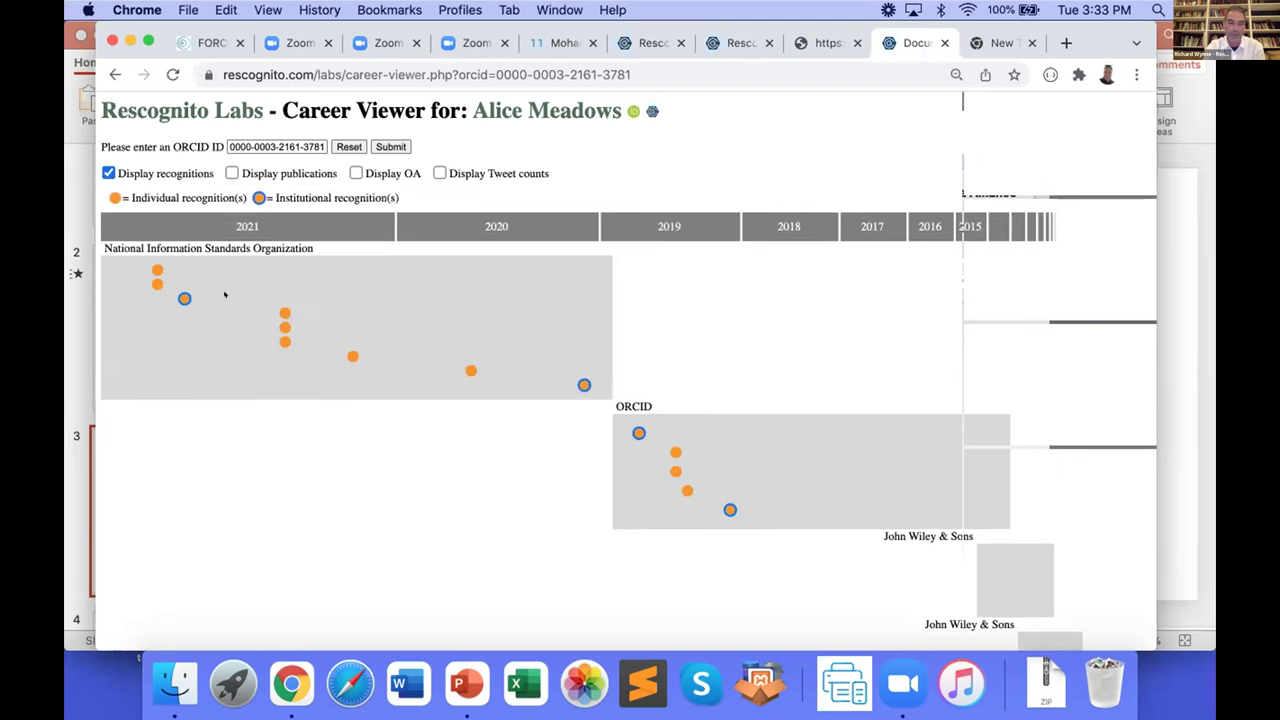
pyautogui.moveTo(183, 293)
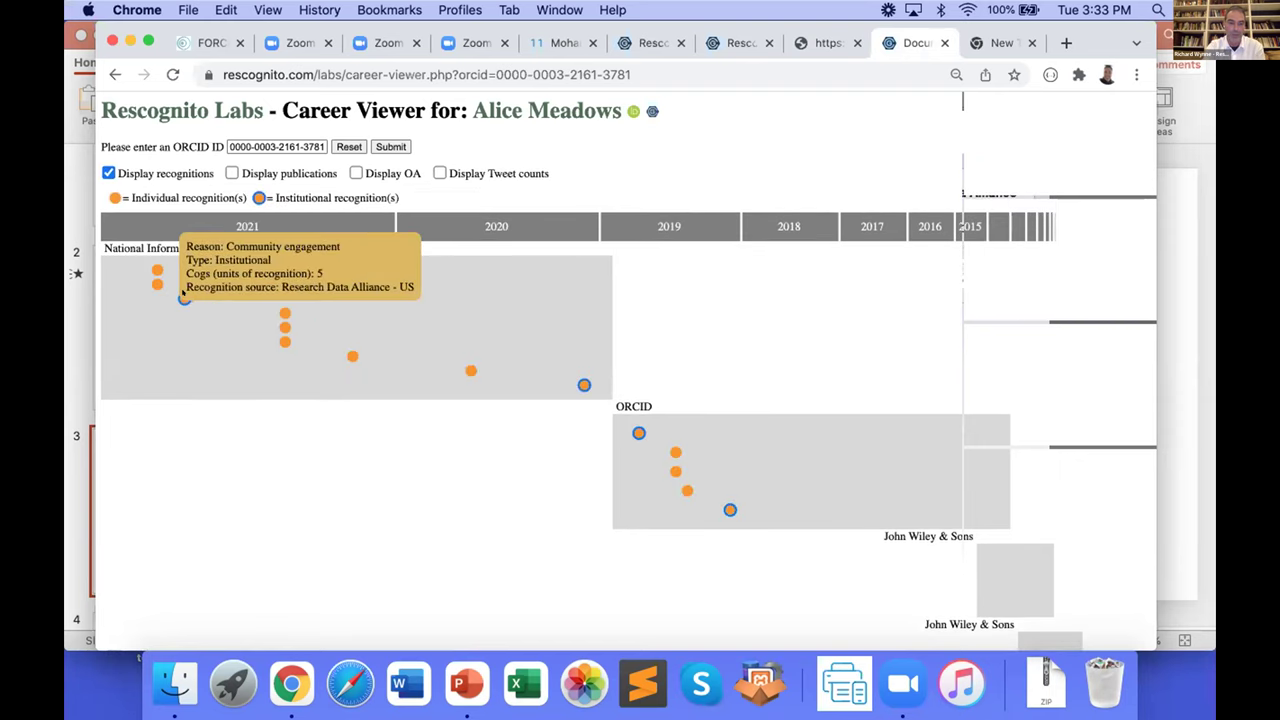
pyautogui.click(231, 173)
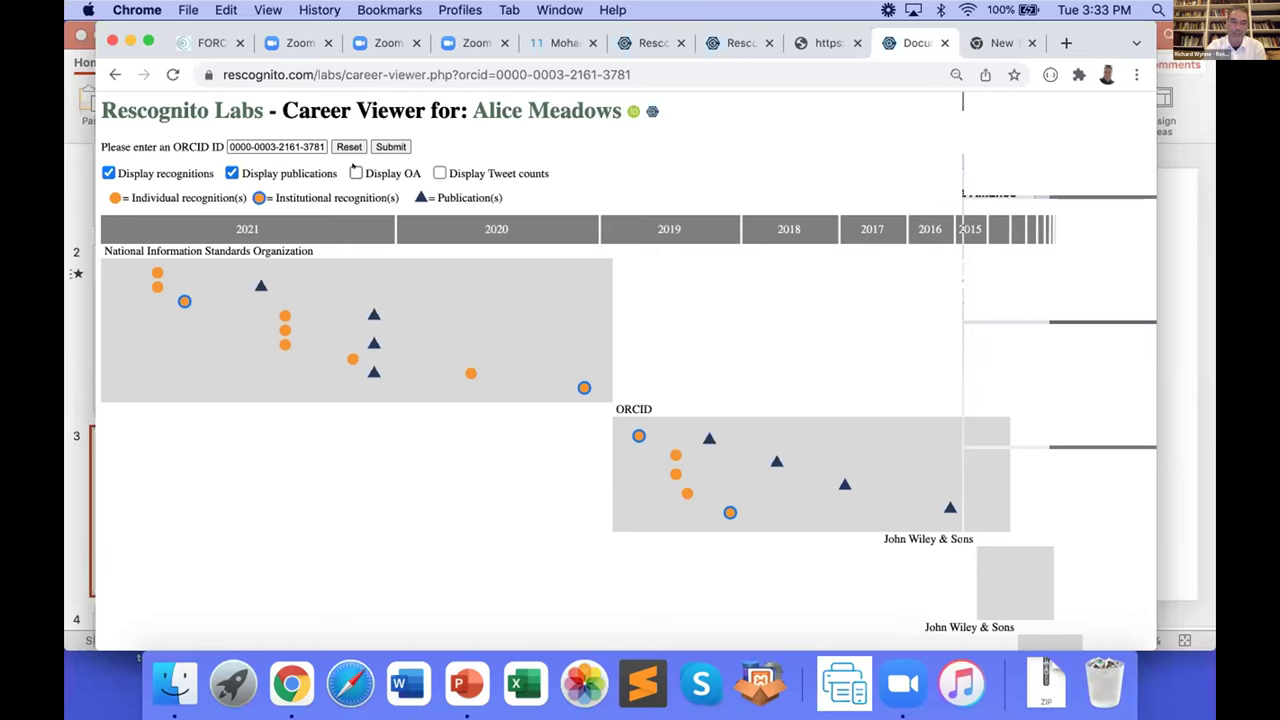
pyautogui.click(355, 172)
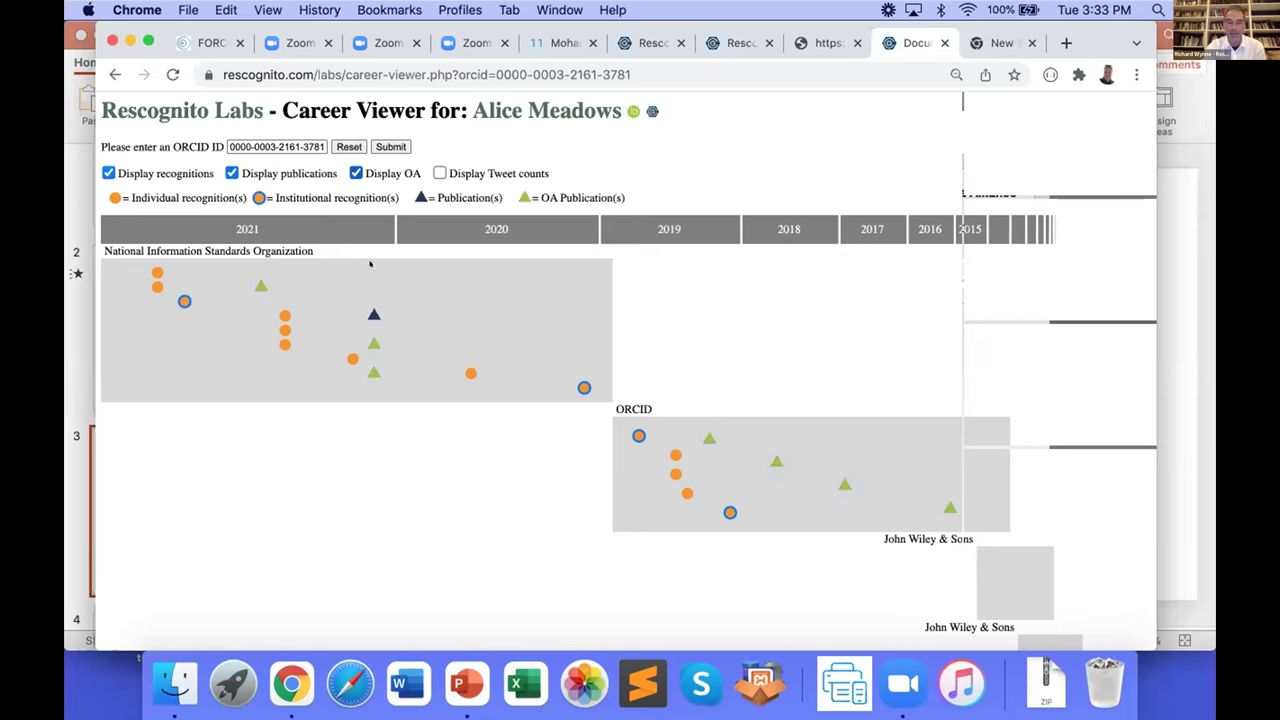